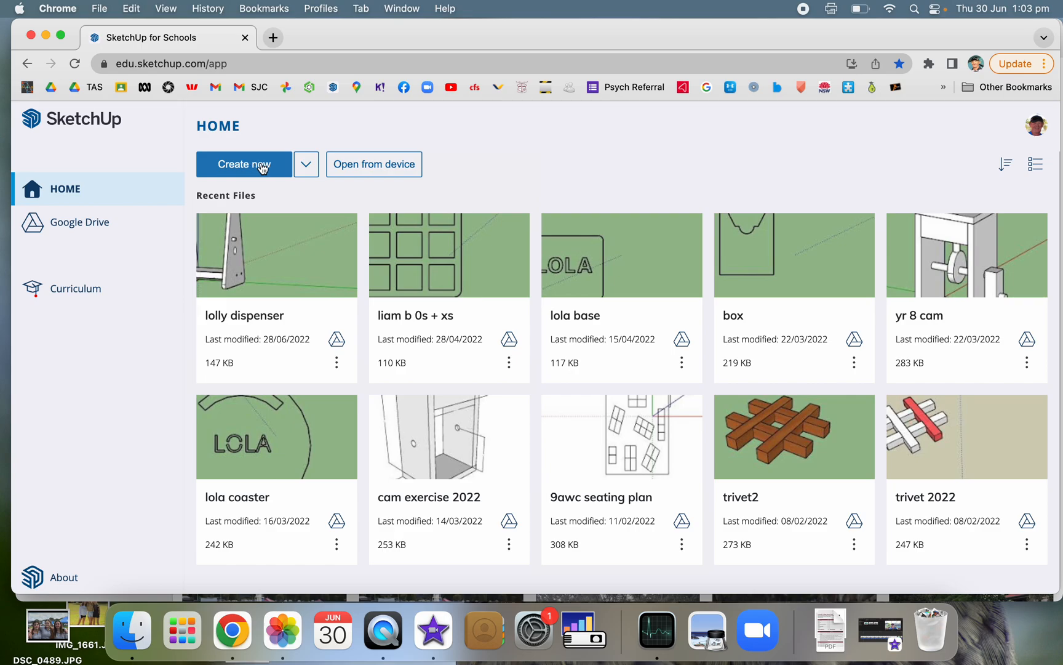
Step: Create a new model using the Decimal - Millimeters template and check its length units in the model info
{"action": "left_click", "coordinate": [308, 167]}
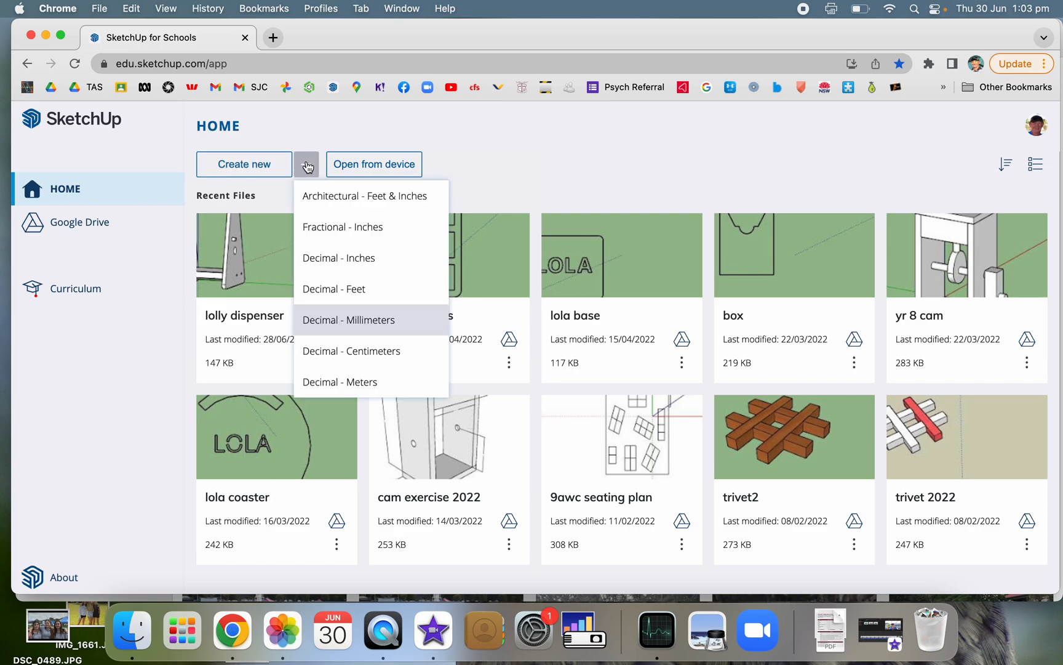
{"action": "left_click", "coordinate": [323, 326]}
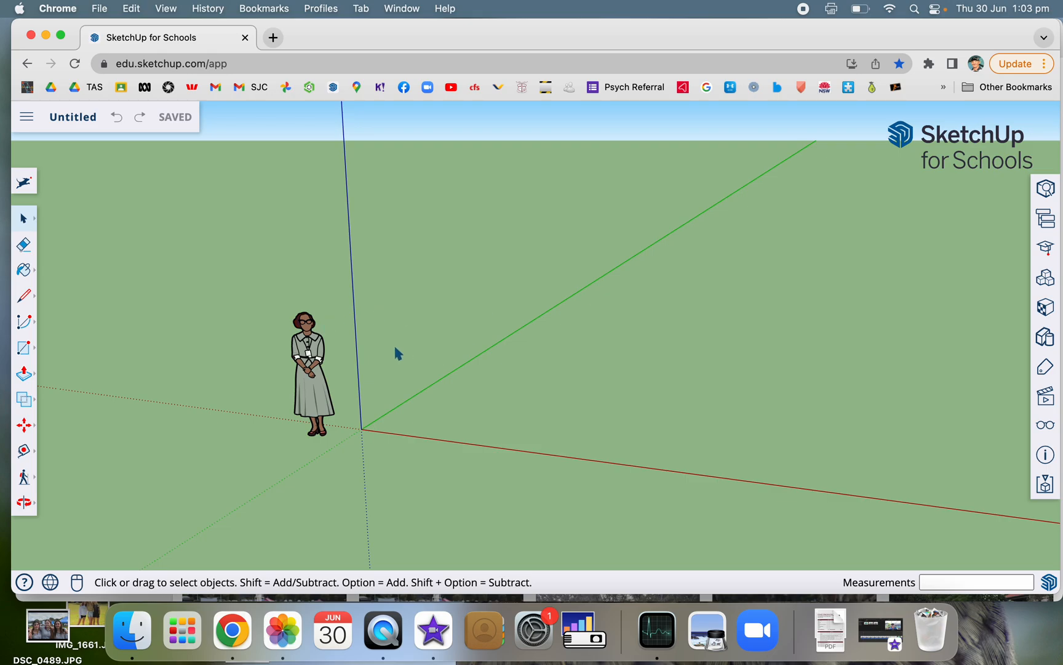
{"action": "left_click", "coordinate": [1047, 456]}
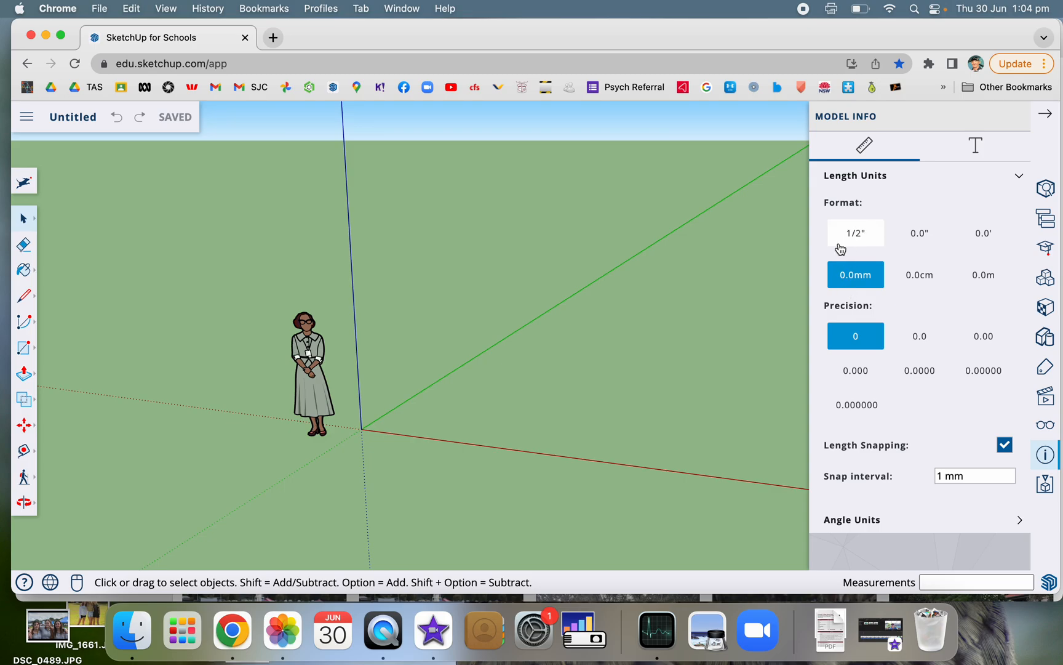
{"action": "left_click", "coordinate": [1044, 114]}
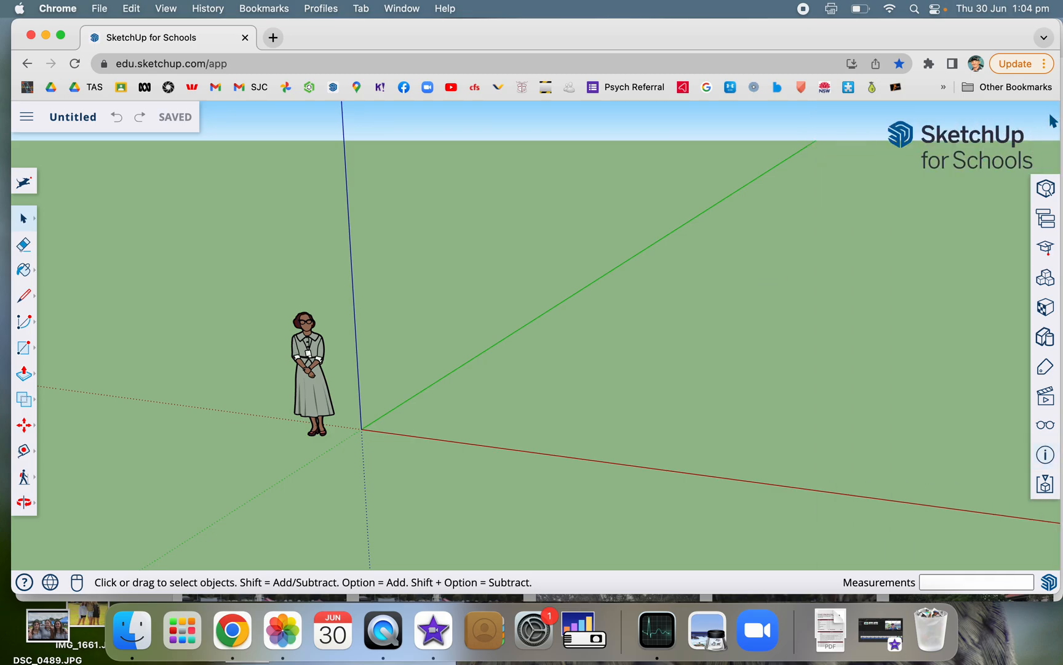
{"action": "left_click", "coordinate": [35, 274]}
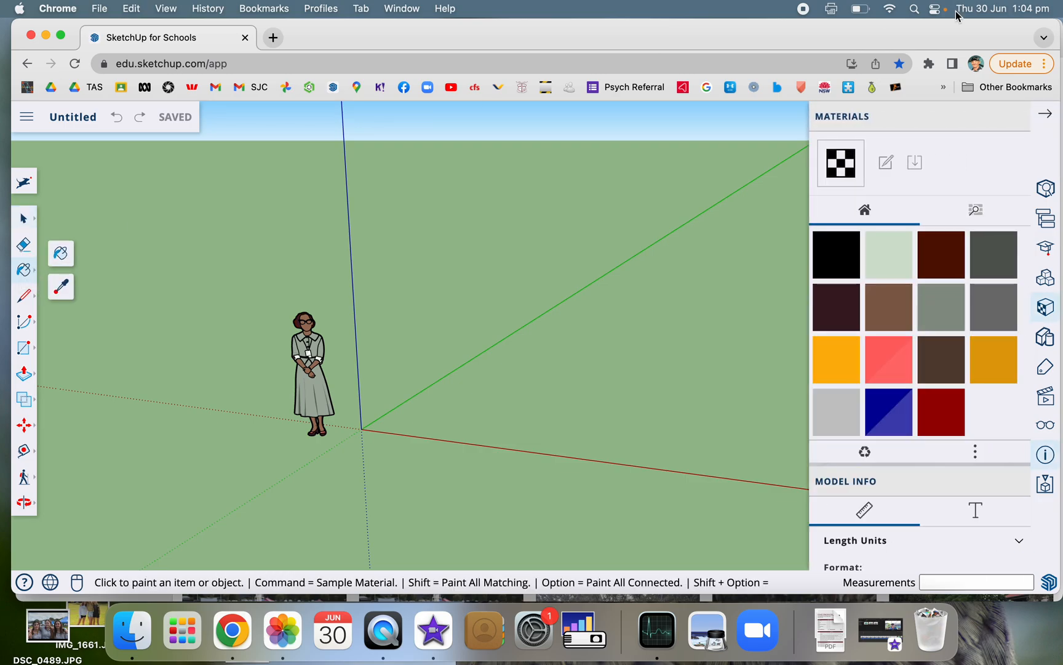
{"action": "left_click", "coordinate": [1046, 115]}
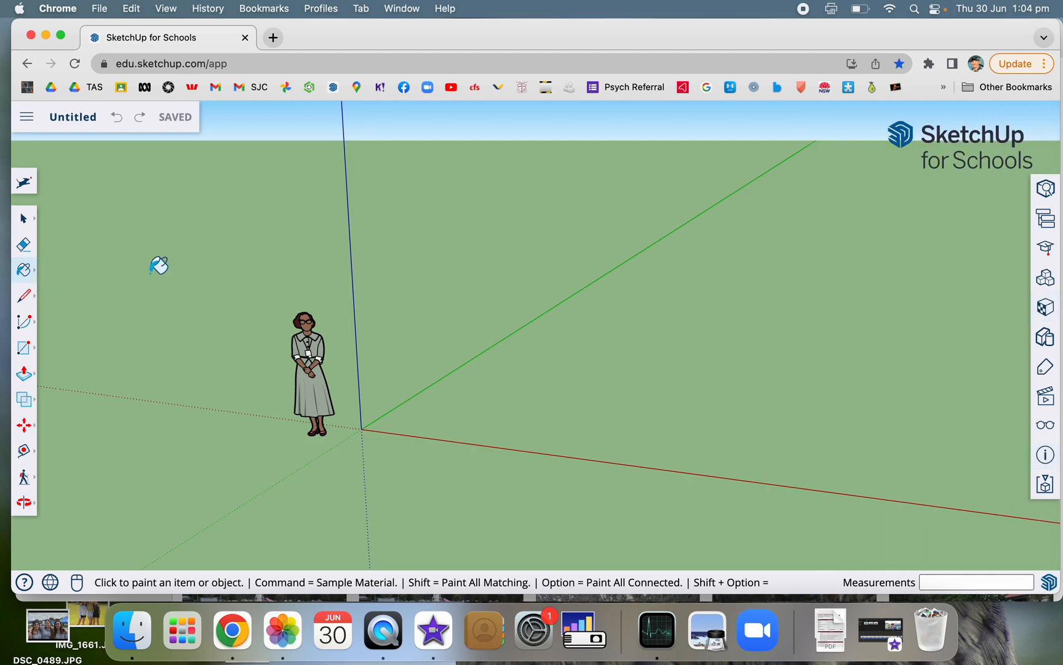
{"action": "left_click", "coordinate": [36, 300]}
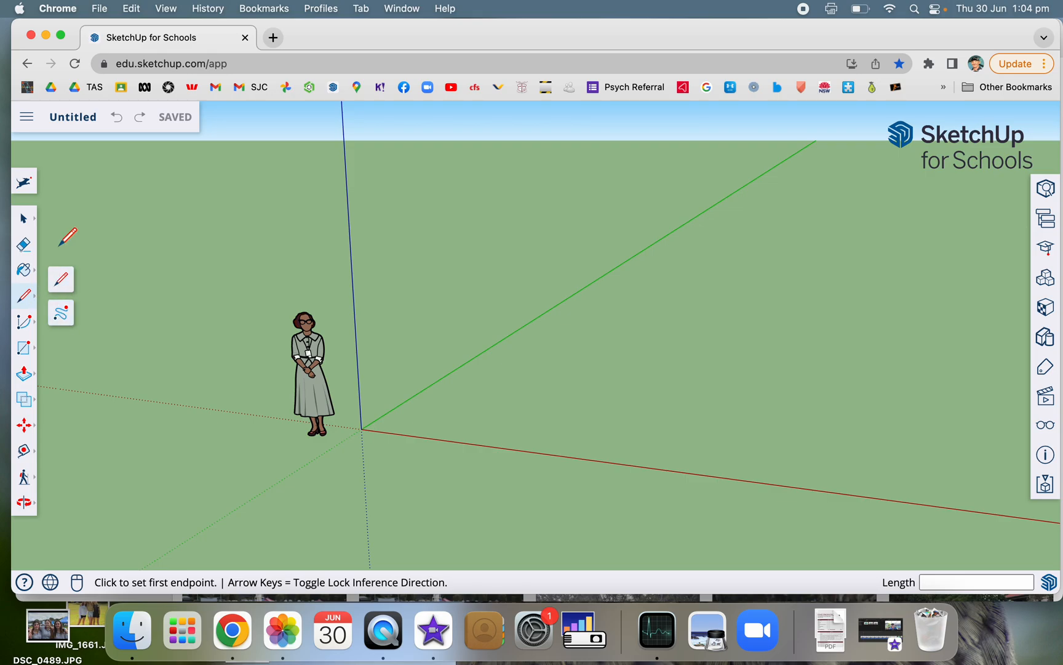
{"action": "left_click", "coordinate": [30, 290]}
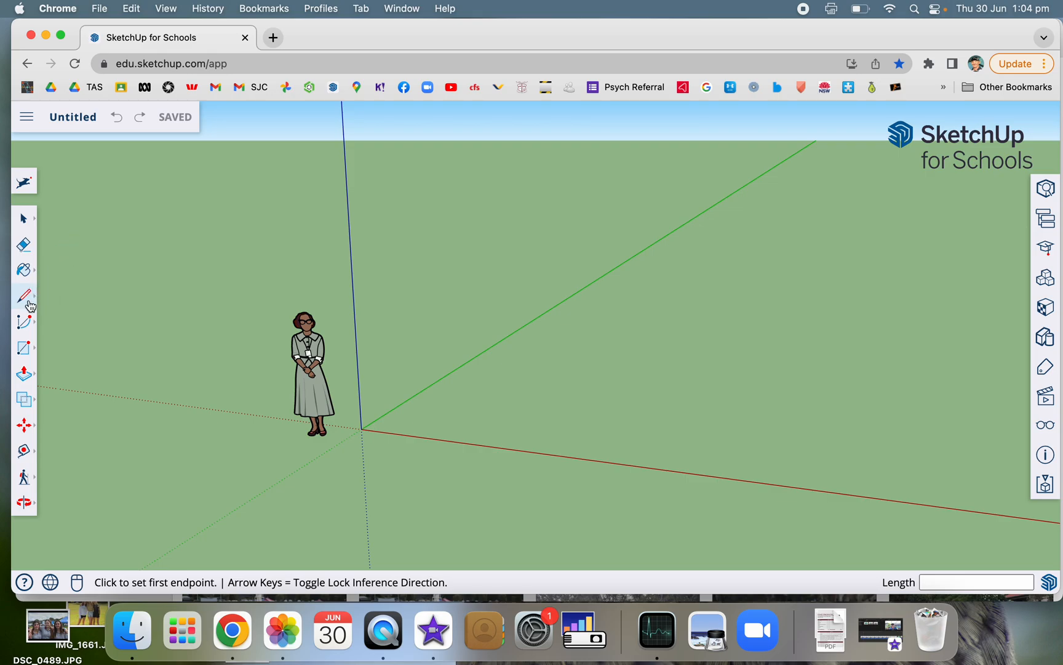
{"action": "left_click", "coordinate": [36, 325]}
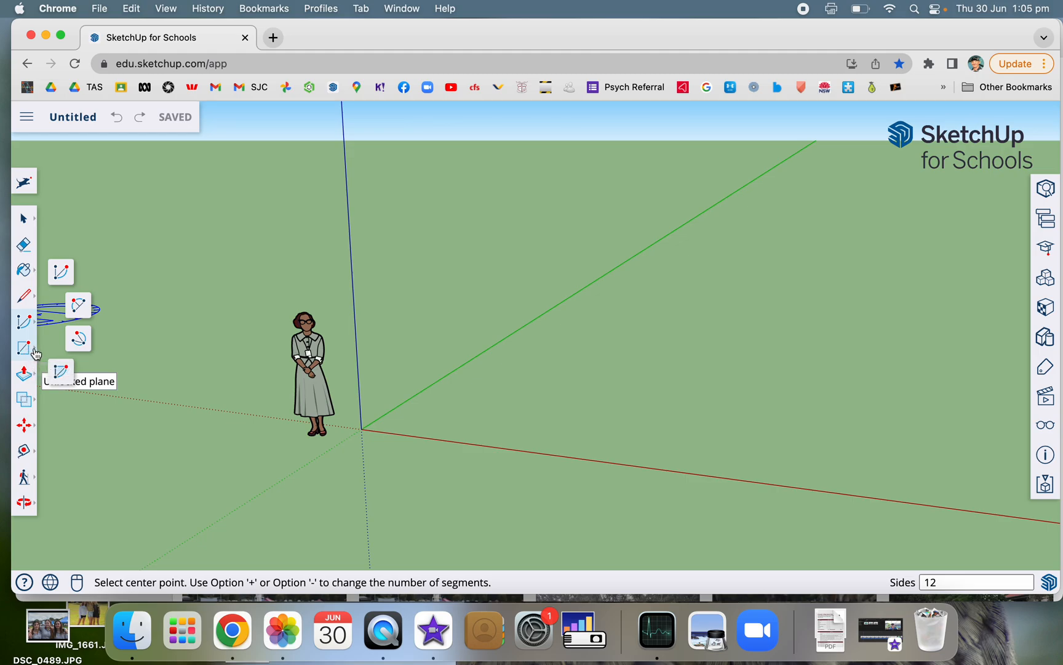
Step: Draw a 200 by 300 mm rectangle on the ground plane near the origin, between the red and green axes
{"action": "left_click", "coordinate": [35, 354]}
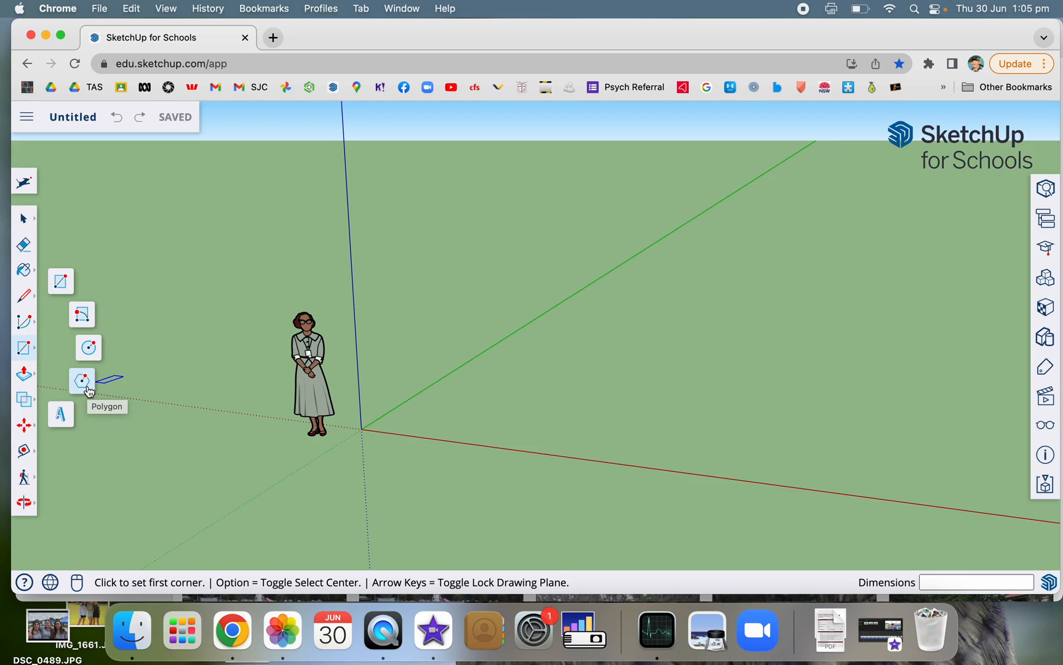
{"action": "left_click", "coordinate": [61, 284]}
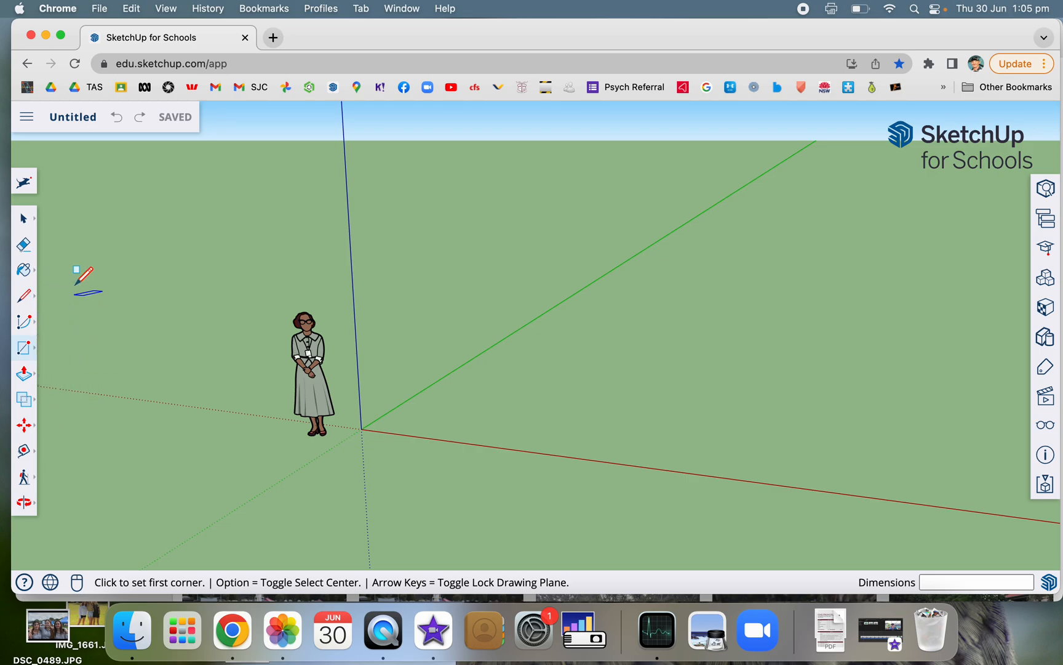
{"action": "left_click", "coordinate": [417, 422]}
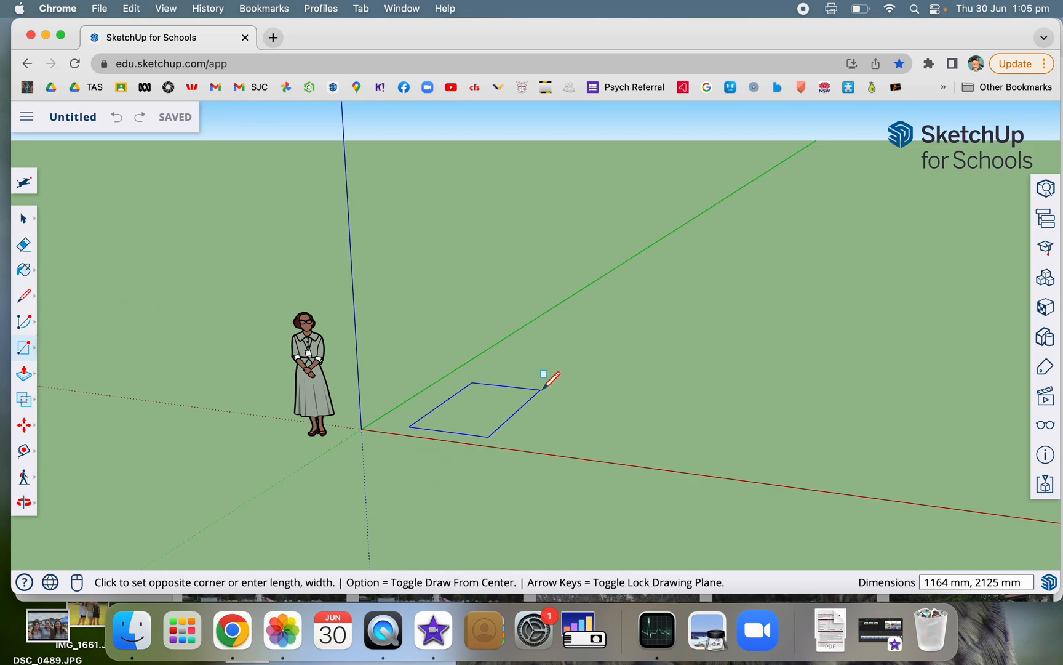
{"action": "left_click", "coordinate": [656, 337]}
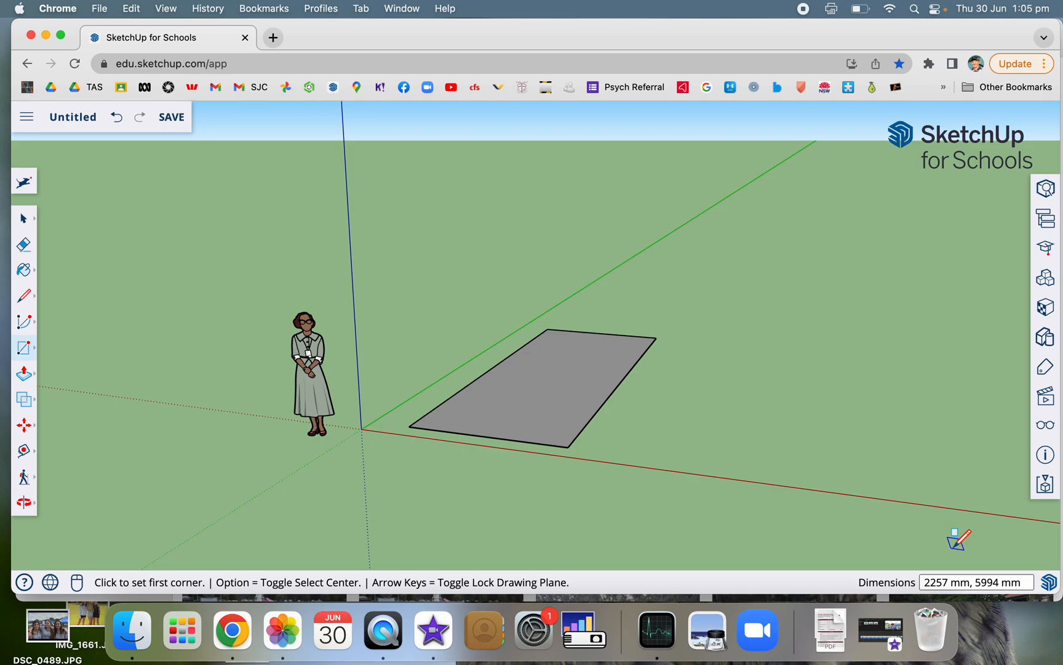
{"action": "type", "text": "200,300"}
{"action": "key", "text": "Return"}
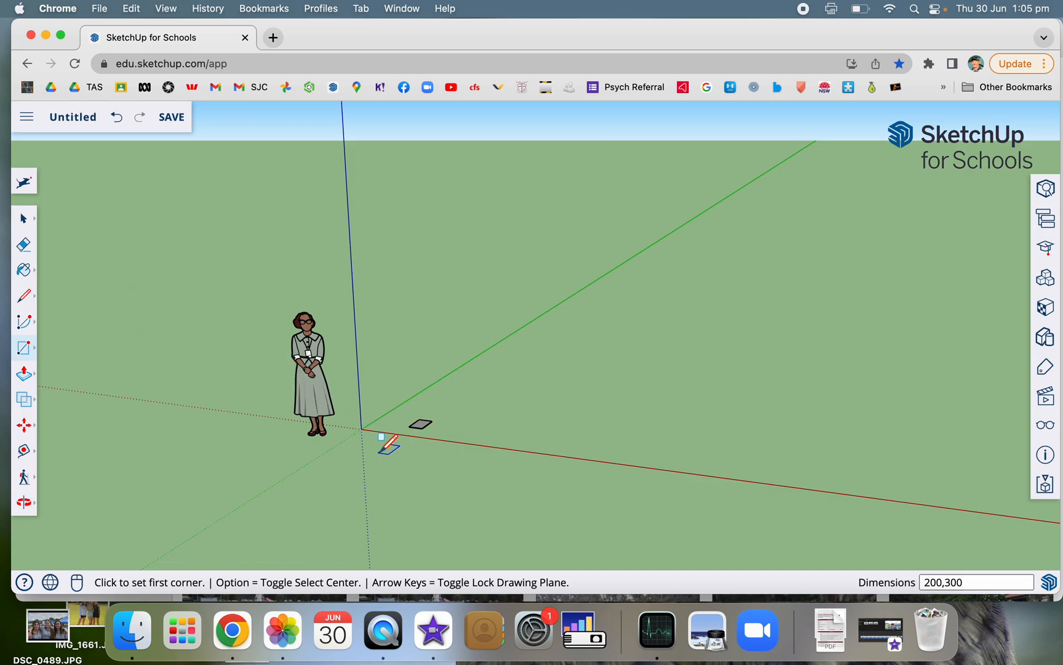
Step: Delete the scale figure of the woman standing beside the origin
{"action": "scroll", "coordinate": [387, 443], "scroll_direction": "up", "scroll_amount": 2}
{"action": "scroll", "coordinate": [386, 444], "scroll_direction": "up", "scroll_amount": 1}
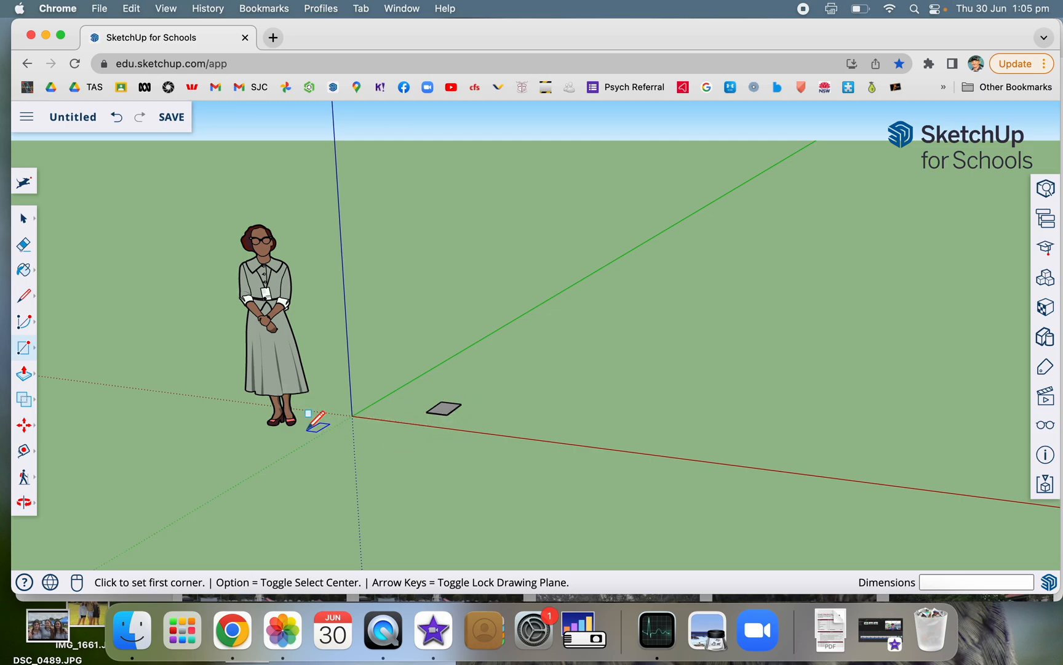
{"action": "left_click", "coordinate": [24, 219]}
{"action": "left_click", "coordinate": [277, 326]}
{"action": "key", "text": "Delete"}
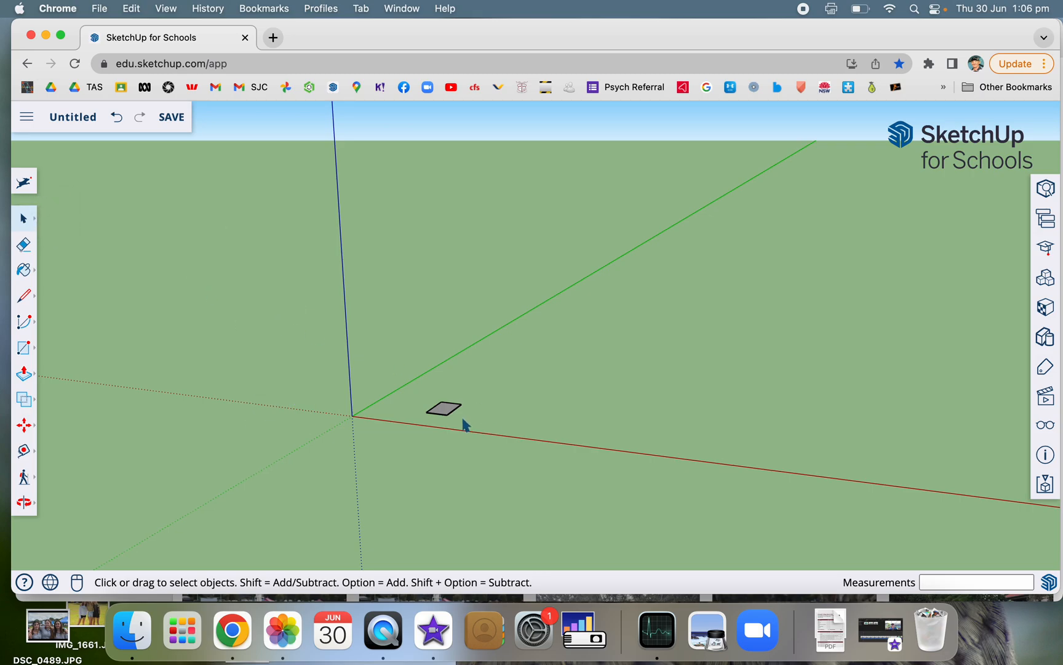
Step: Push/Pull the rectangle upward about 219 mm to form a solid box
{"action": "scroll", "coordinate": [466, 424], "scroll_direction": "up", "scroll_amount": 3}
{"action": "scroll", "coordinate": [464, 425], "scroll_direction": "up", "scroll_amount": 2}
{"action": "scroll", "coordinate": [380, 404], "scroll_direction": "up", "scroll_amount": 5}
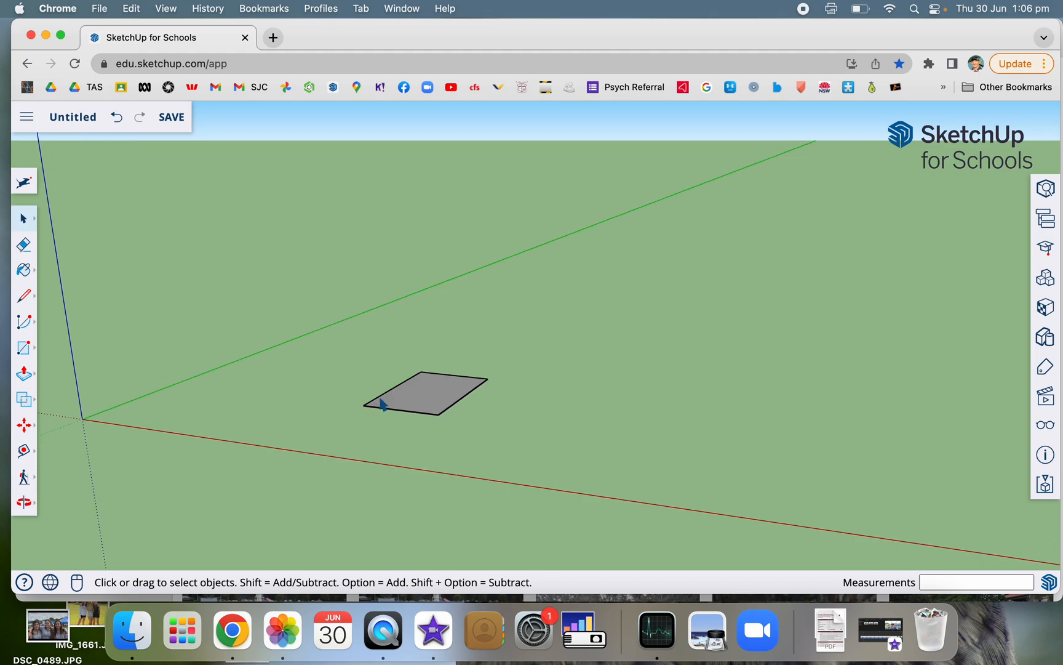
{"action": "scroll", "coordinate": [379, 403], "scroll_direction": "up", "scroll_amount": 1}
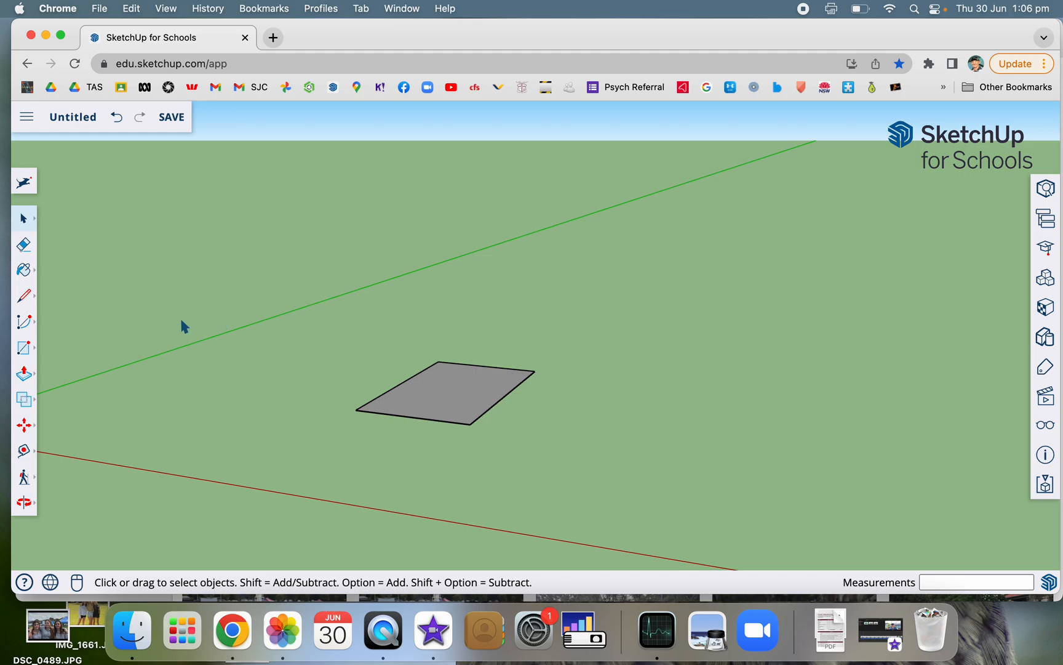
{"action": "left_click", "coordinate": [25, 376]}
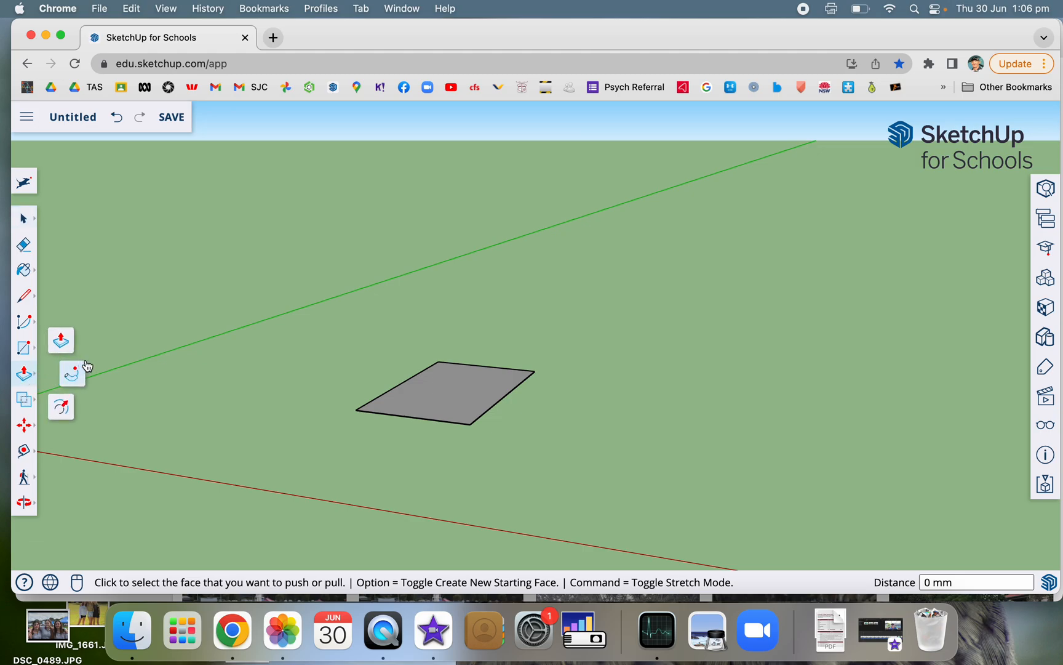
{"action": "left_click", "coordinate": [459, 401]}
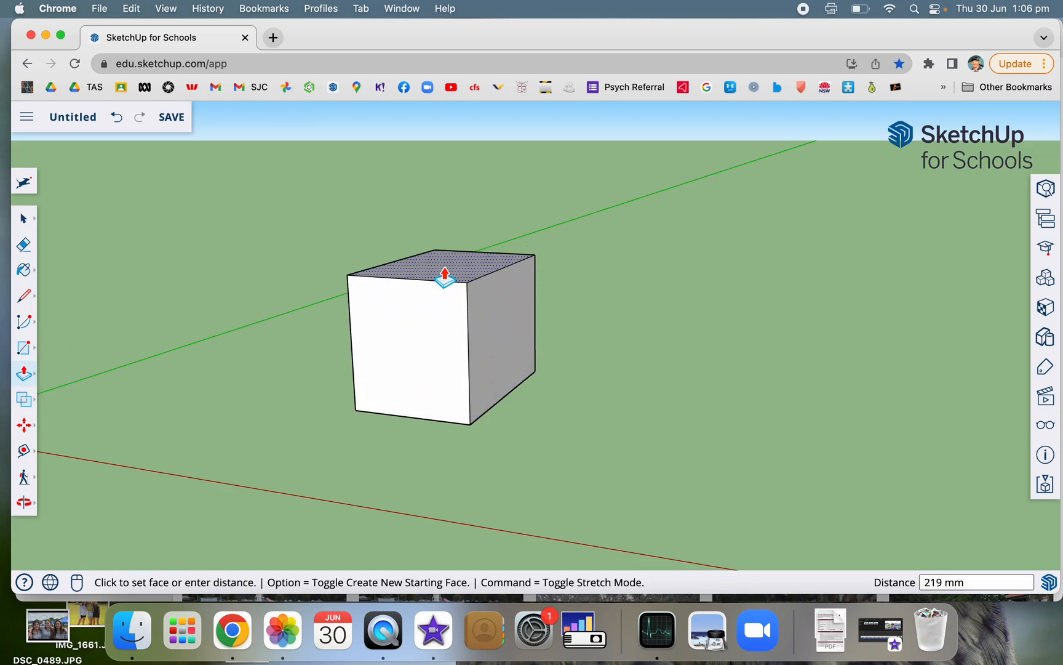
{"action": "left_click", "coordinate": [444, 275]}
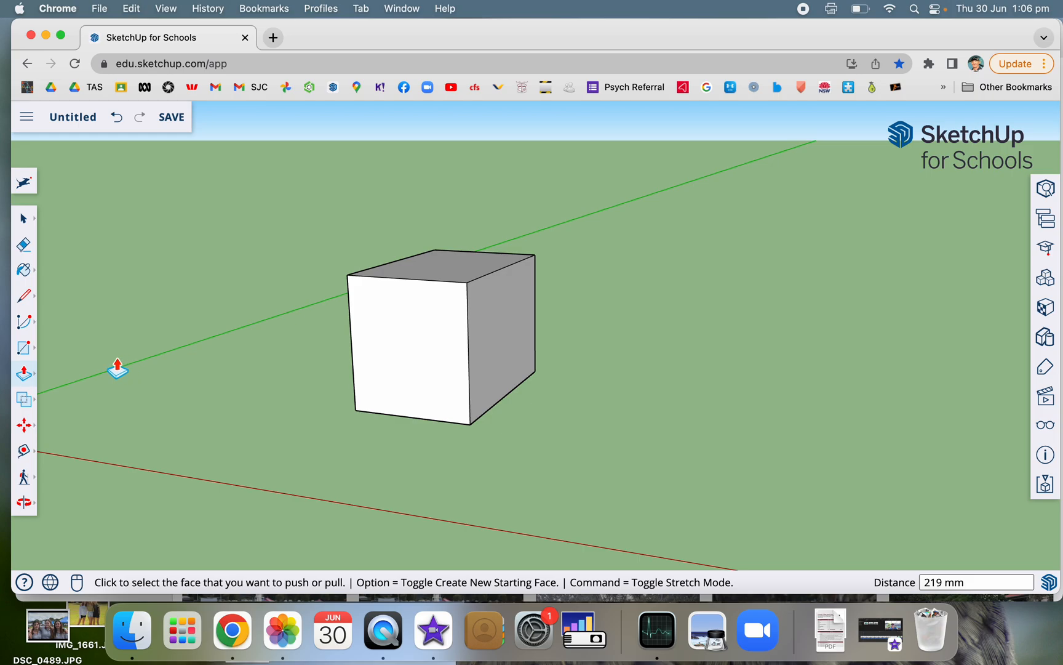
Step: Draw a circle of about 29 mm radius centrally on the box's front face and push it 300 mm back to cut a through hole
{"action": "left_click", "coordinate": [27, 348]}
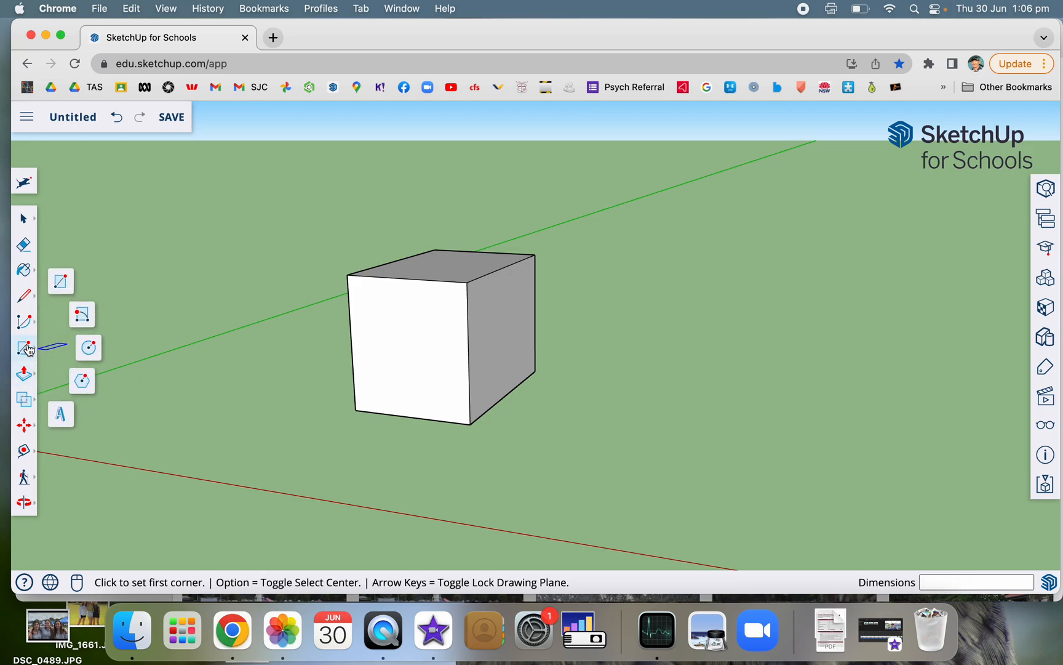
{"action": "left_click", "coordinate": [90, 349]}
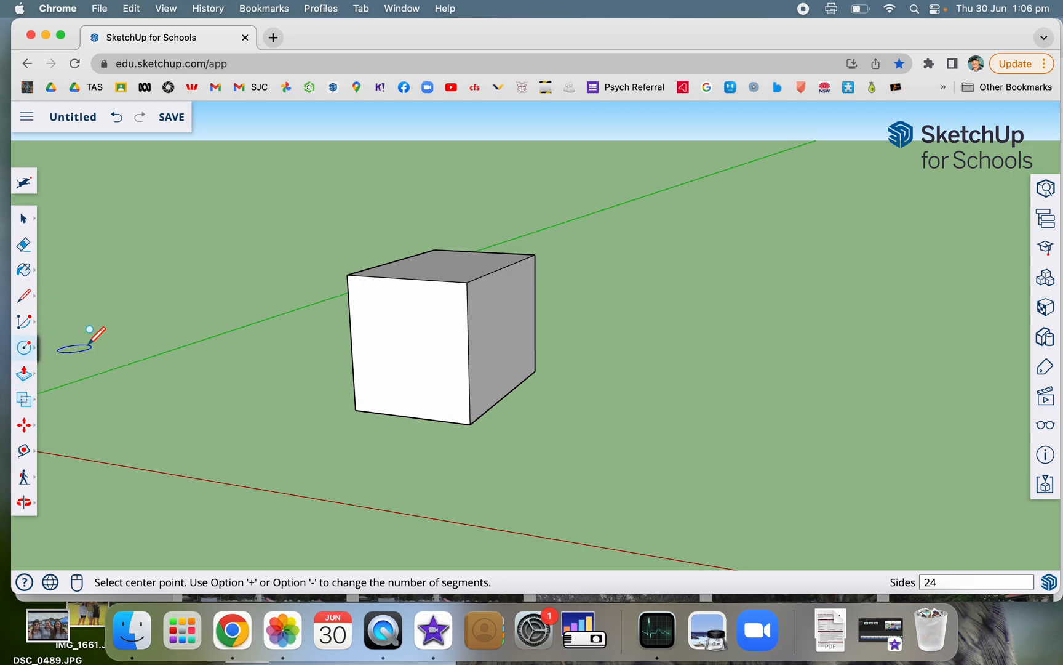
{"action": "left_click", "coordinate": [407, 350]}
{"action": "left_click", "coordinate": [397, 334]}
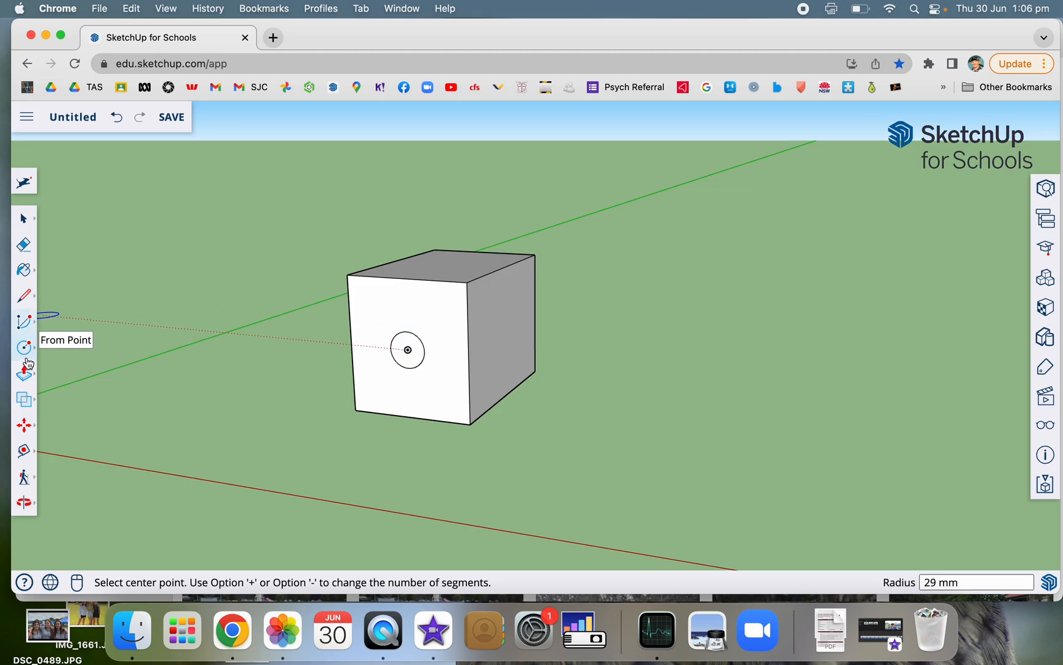
{"action": "left_click", "coordinate": [23, 373]}
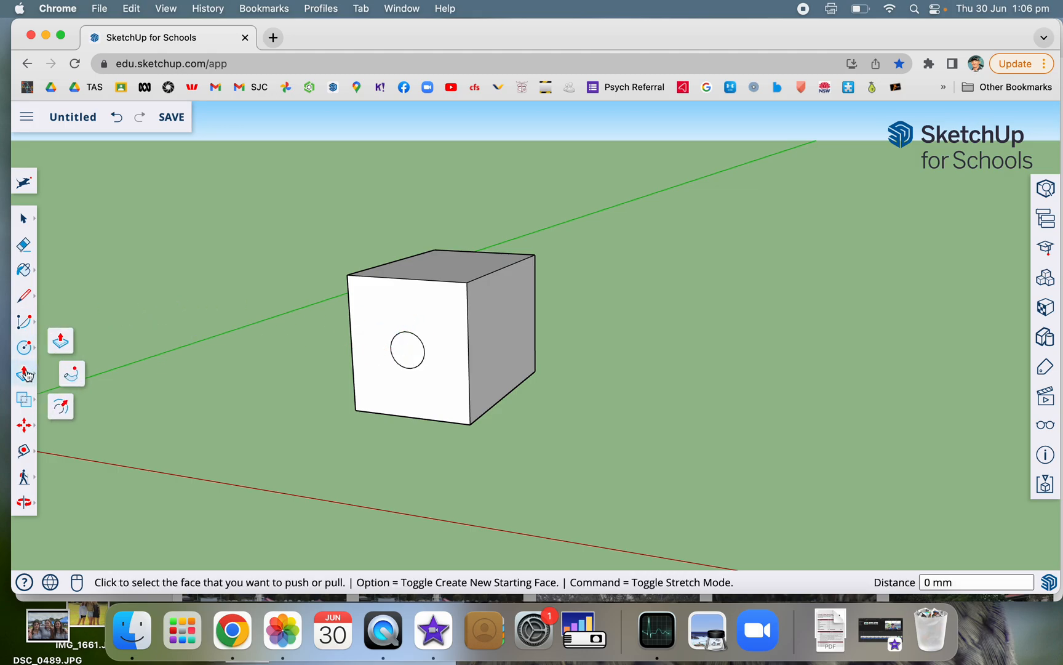
{"action": "left_click", "coordinate": [408, 347]}
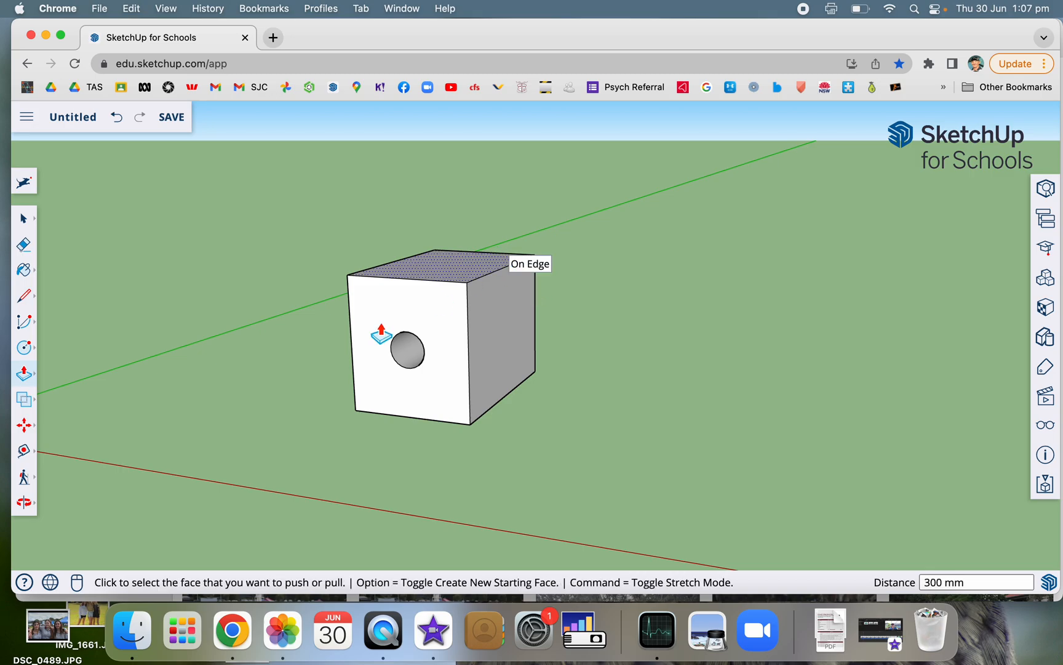
Step: Select the entire box with its hole and move it about 252 mm along the ground, picking it up by its lower front corner
{"action": "left_click", "coordinate": [32, 503]}
{"action": "left_click_drag", "start_coordinate": [221, 408], "coordinate": [182, 403]}
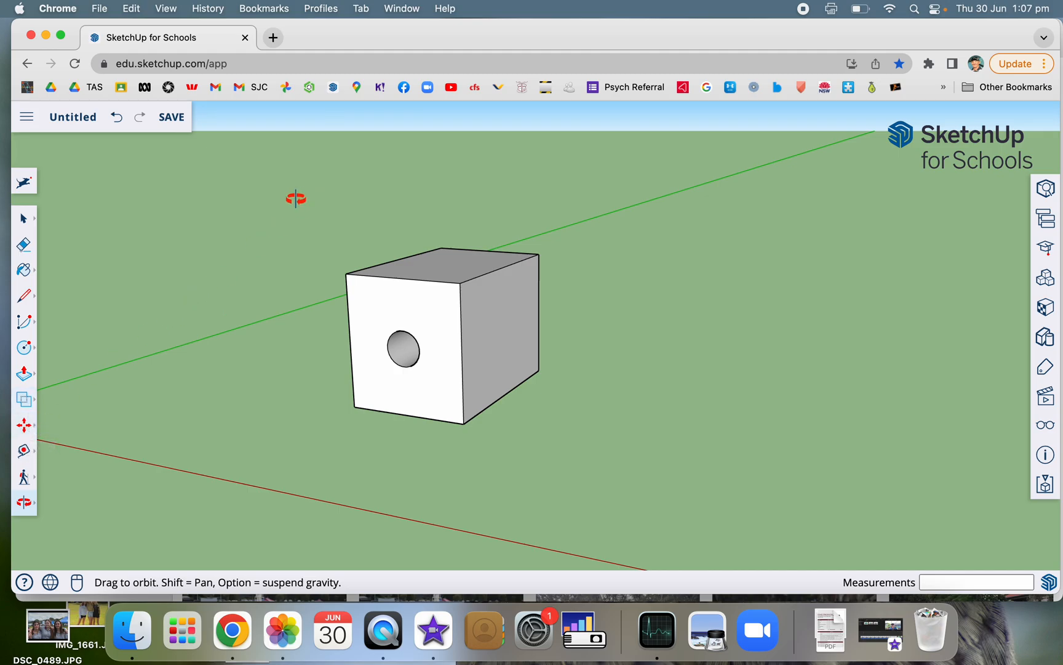
{"action": "left_click", "coordinate": [25, 219]}
{"action": "left_click_drag", "start_coordinate": [318, 167], "coordinate": [662, 509]}
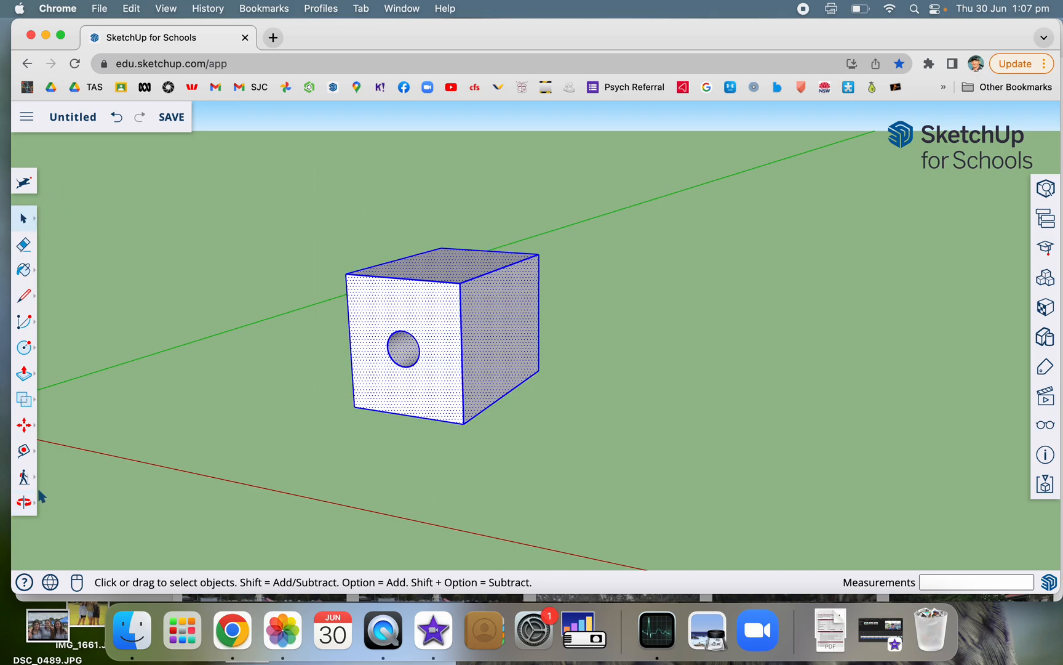
{"action": "left_click", "coordinate": [24, 424]}
{"action": "left_click", "coordinate": [463, 423]}
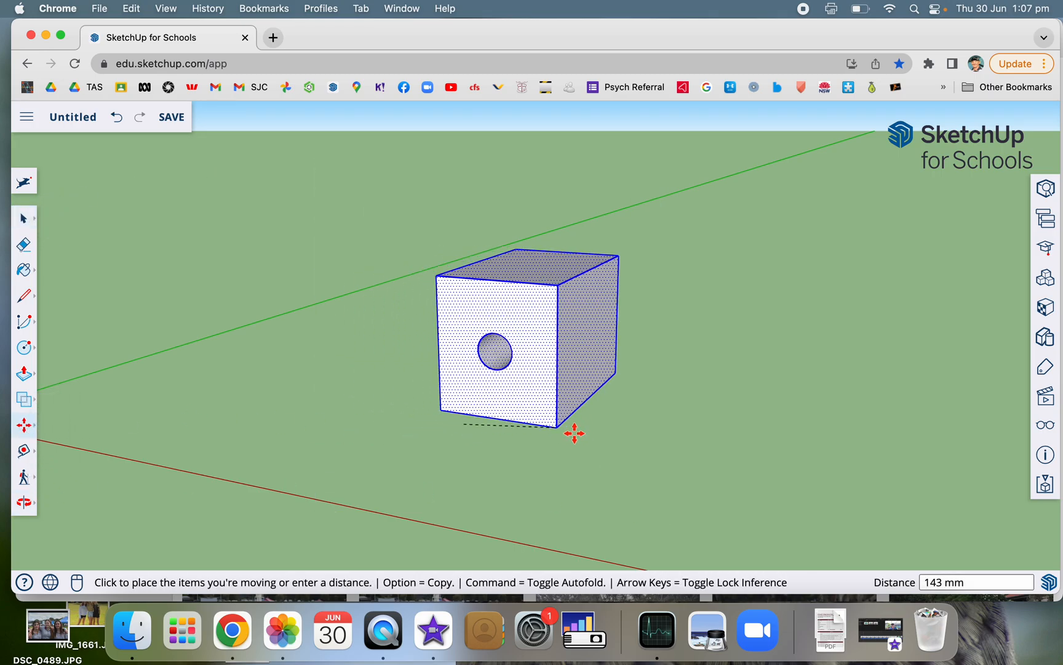
{"action": "left_click", "coordinate": [622, 452]}
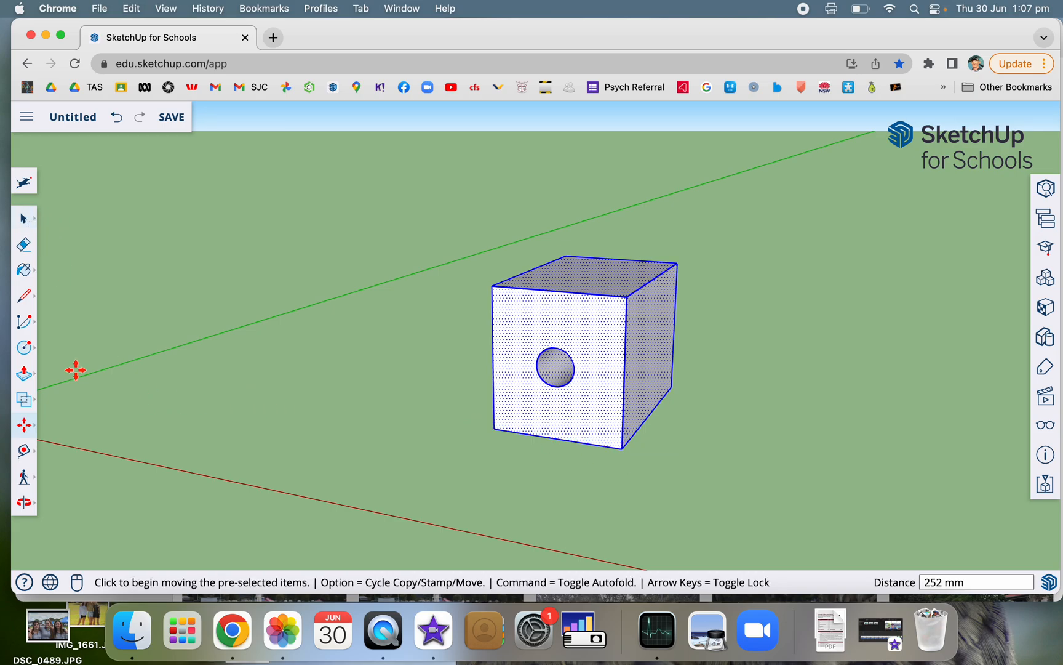
Step: Examine the Instructor help for the Move and Line tools, including their operation and modifier keys
{"action": "left_click", "coordinate": [37, 429]}
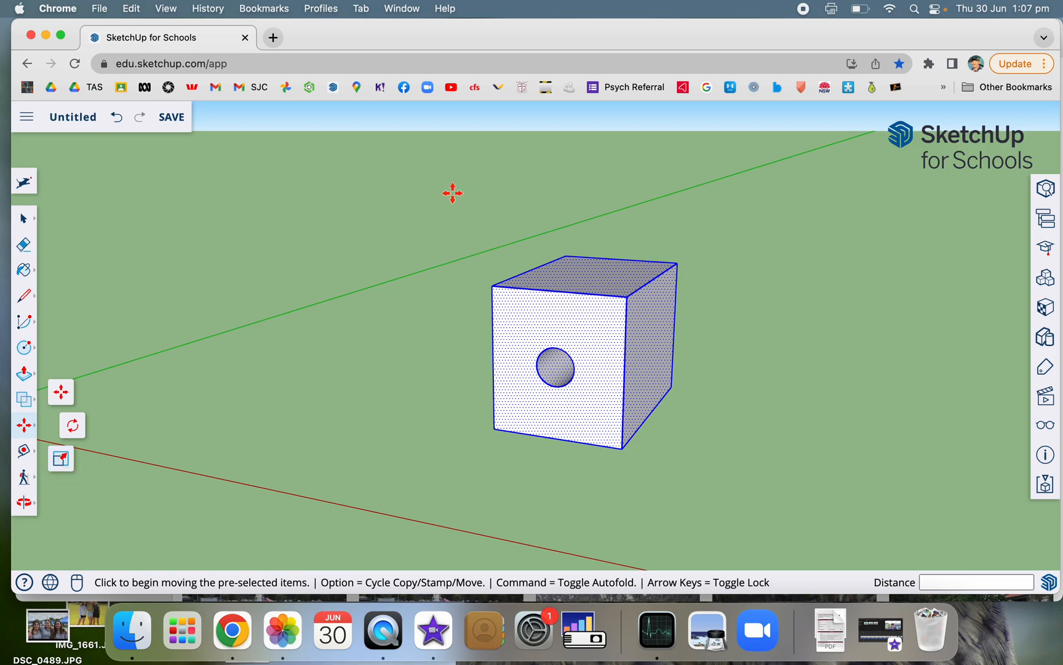
{"action": "left_click", "coordinate": [1048, 248]}
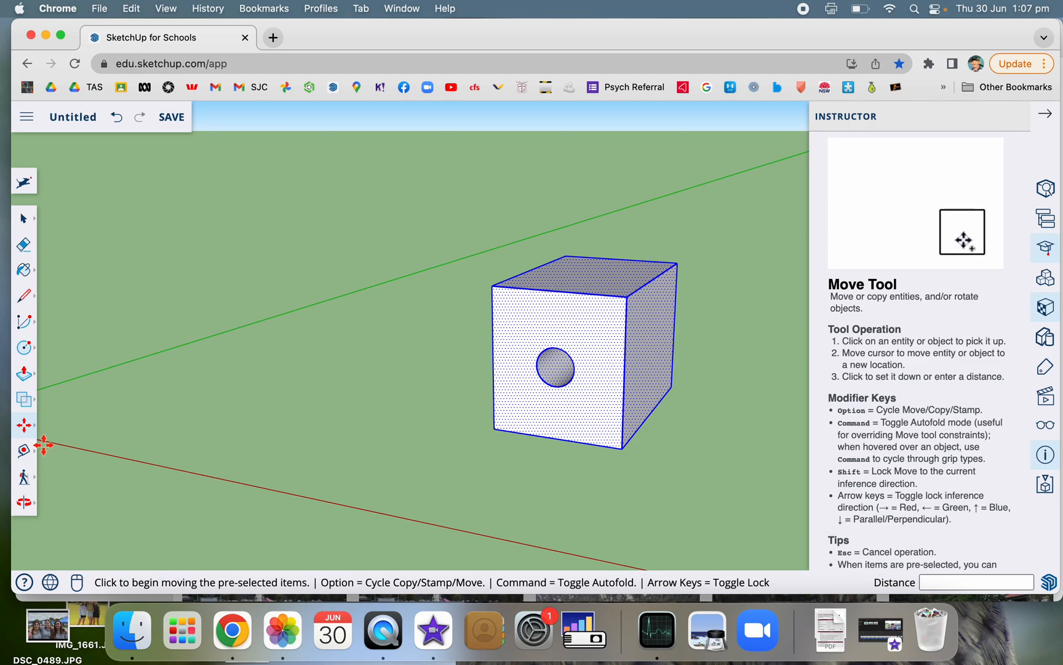
{"action": "left_click", "coordinate": [23, 296]}
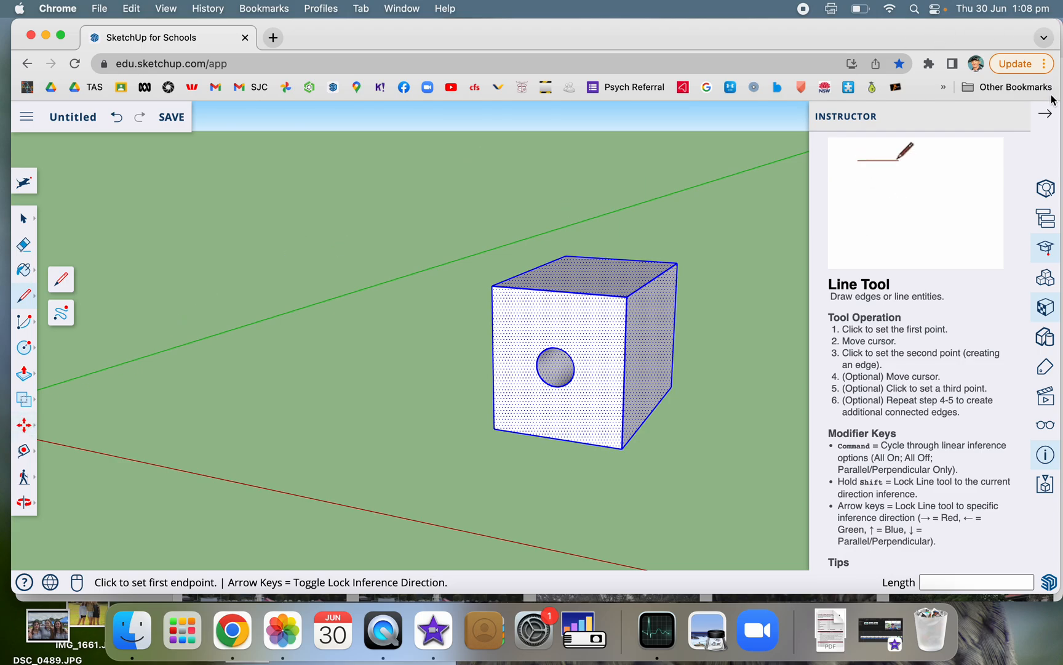
{"action": "left_click", "coordinate": [1047, 117]}
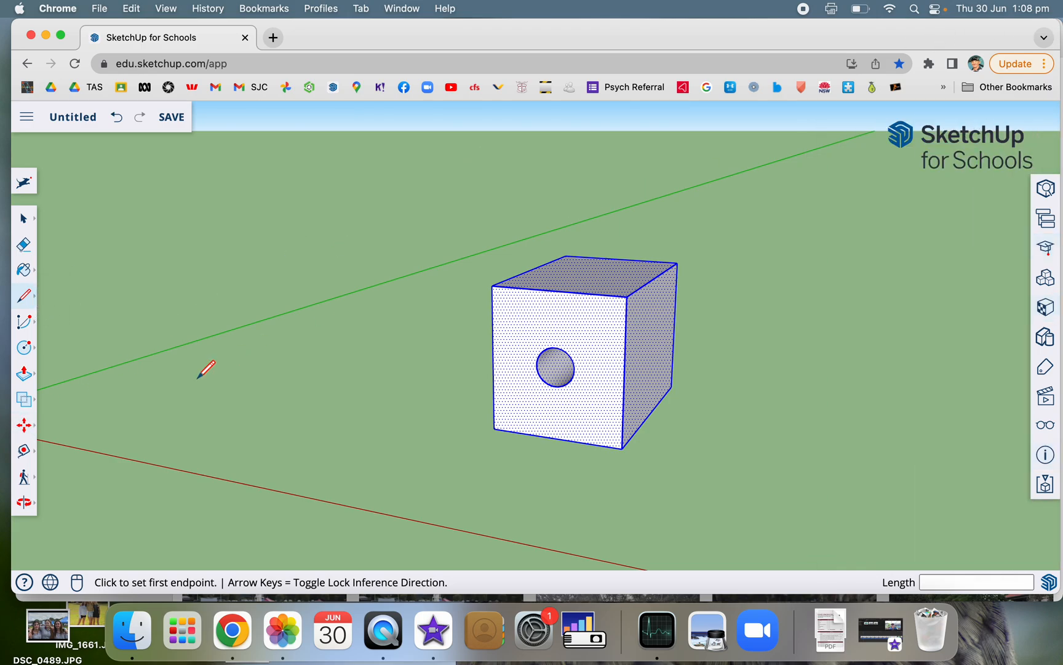
{"action": "left_click", "coordinate": [24, 504]}
{"action": "left_click_drag", "start_coordinate": [399, 487], "coordinate": [230, 508]}
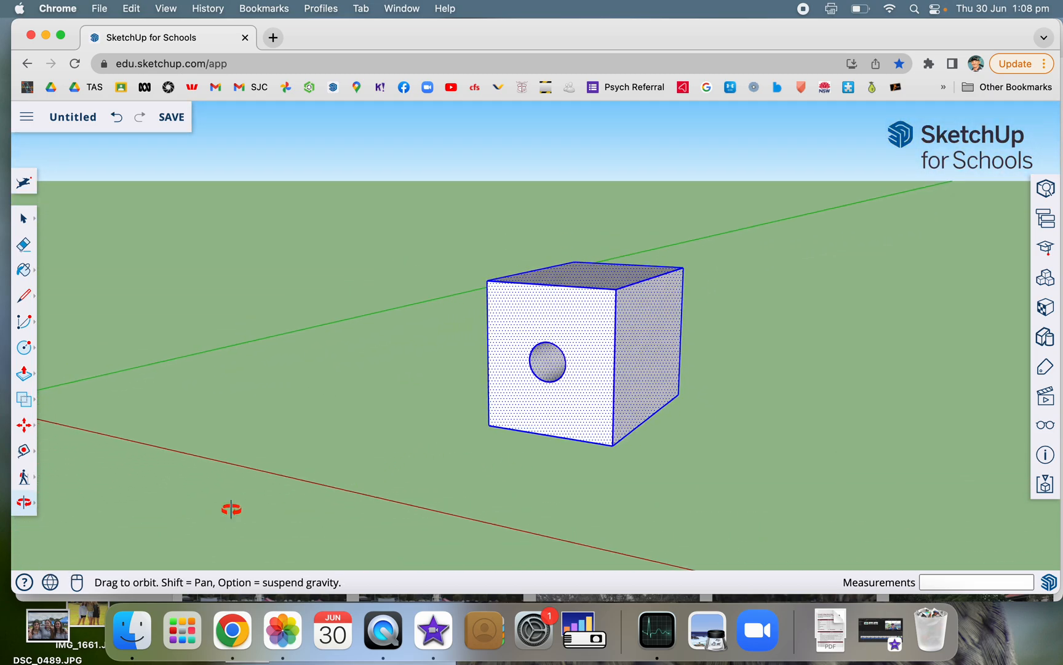
Step: Zoom in on the box with a zoom window around it, and try zooming the view out and back in
{"action": "left_click", "coordinate": [34, 505]}
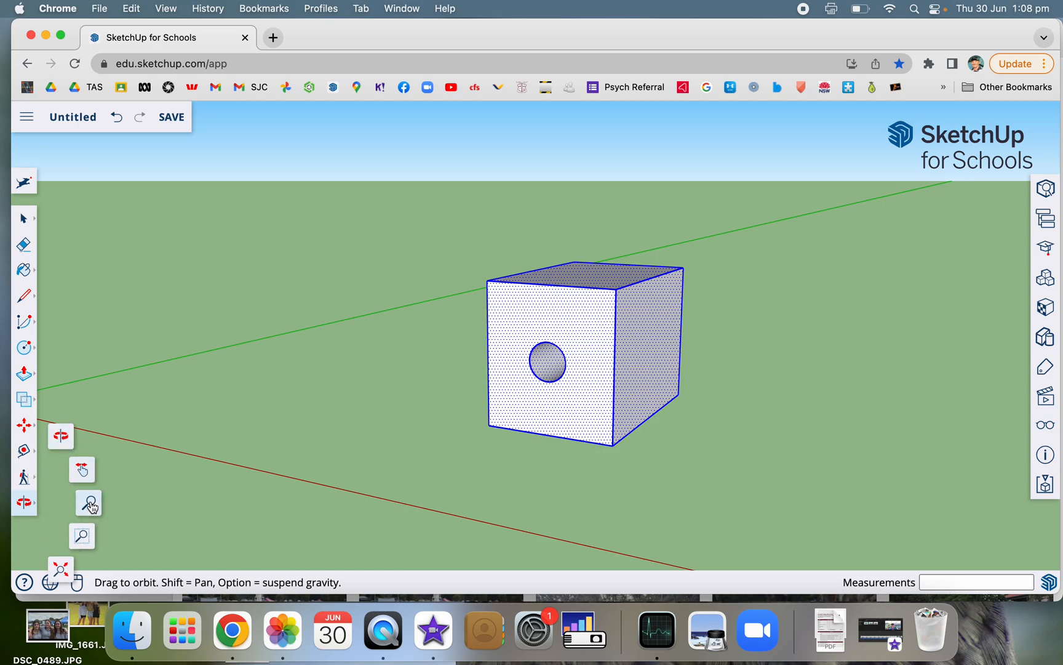
{"action": "left_click", "coordinate": [82, 537]}
{"action": "mouse_move", "coordinate": [453, 248]}
{"action": "left_mouse_down"}
{"action": "mouse_move", "coordinate": [744, 406]}
{"action": "mouse_move", "coordinate": [726, 477]}
{"action": "left_mouse_up"}
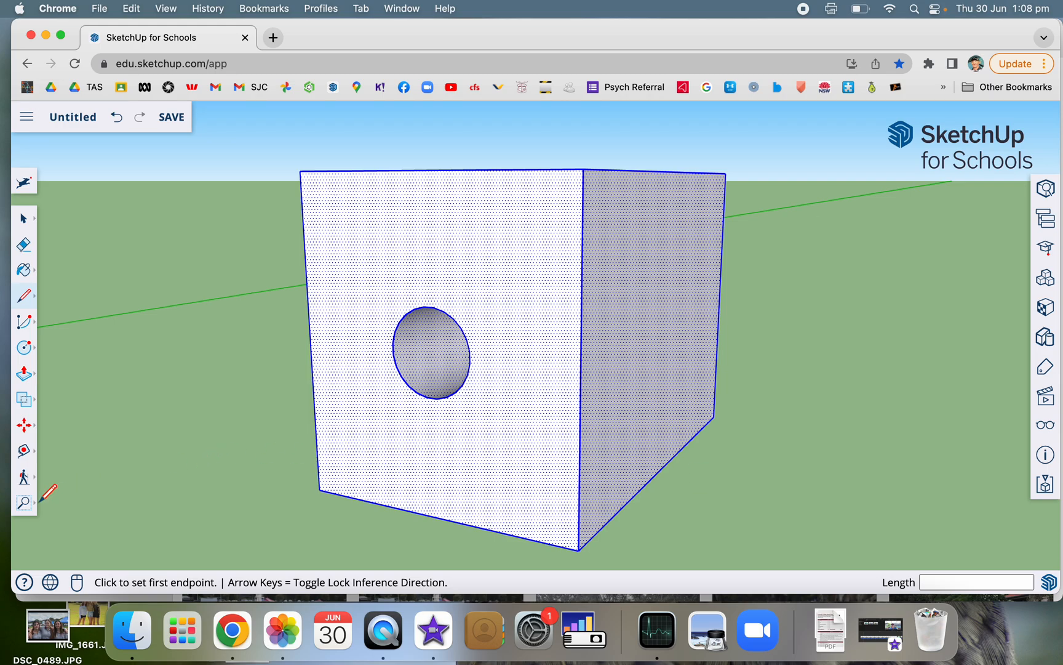
{"action": "scroll", "coordinate": [246, 477], "scroll_direction": "down", "scroll_amount": 5}
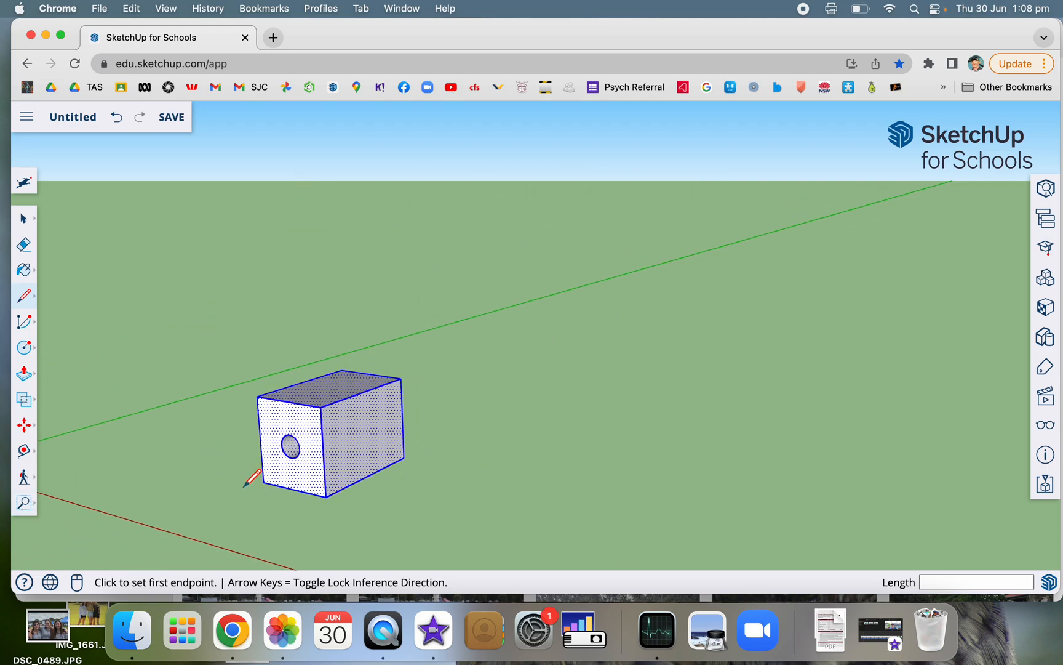
{"action": "scroll", "coordinate": [249, 512], "scroll_direction": "up", "scroll_amount": 5}
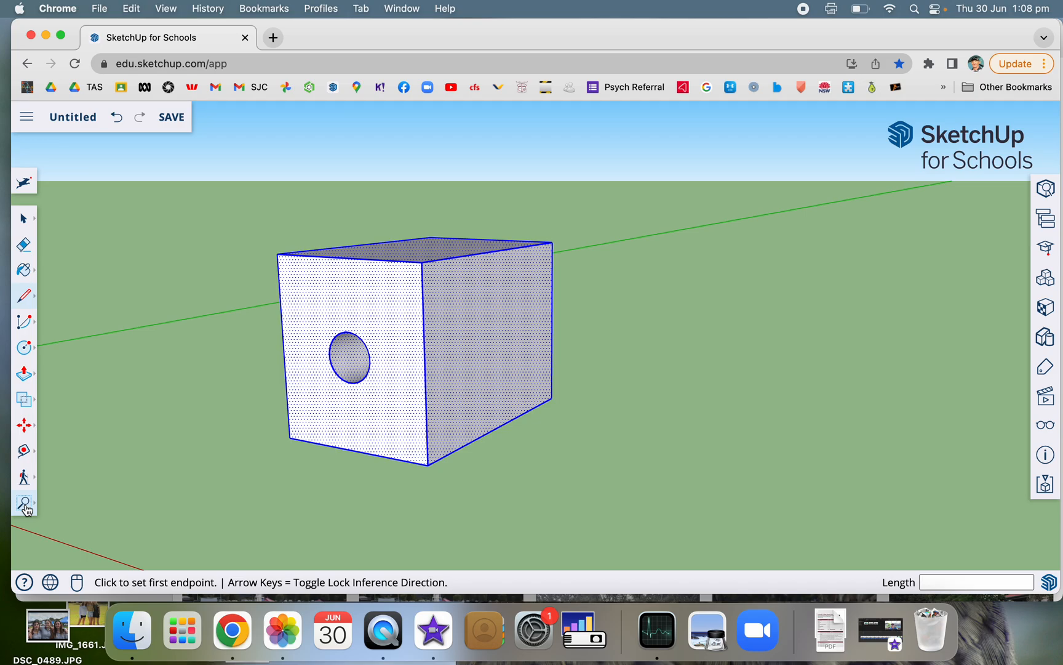
Step: Check the model's length unit settings and hide the drawing axes
{"action": "left_click", "coordinate": [1046, 457]}
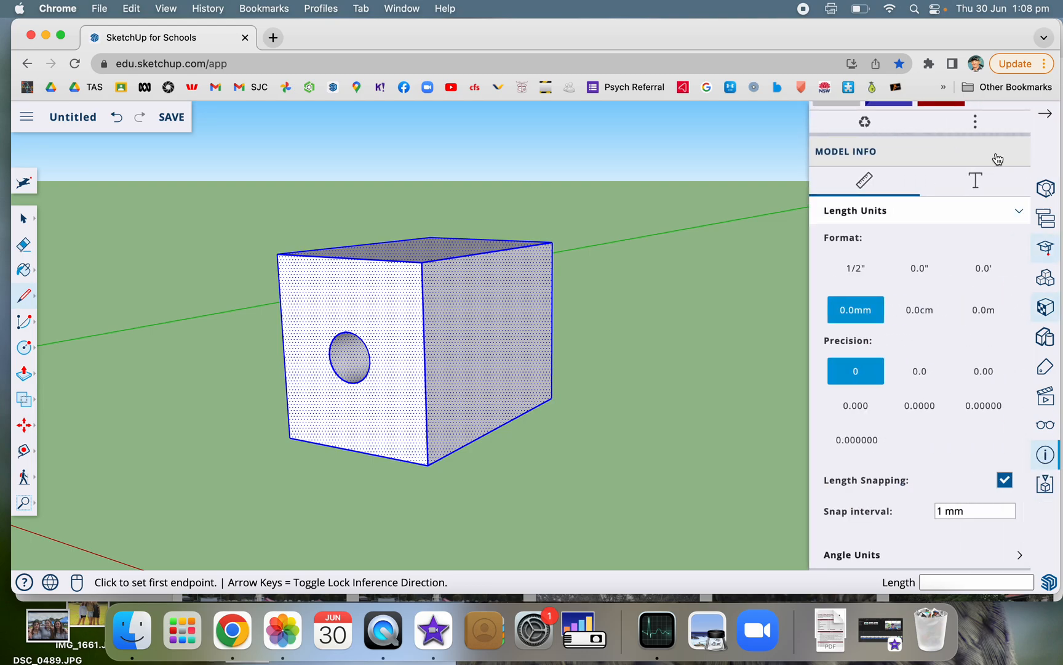
{"action": "left_click", "coordinate": [1049, 117]}
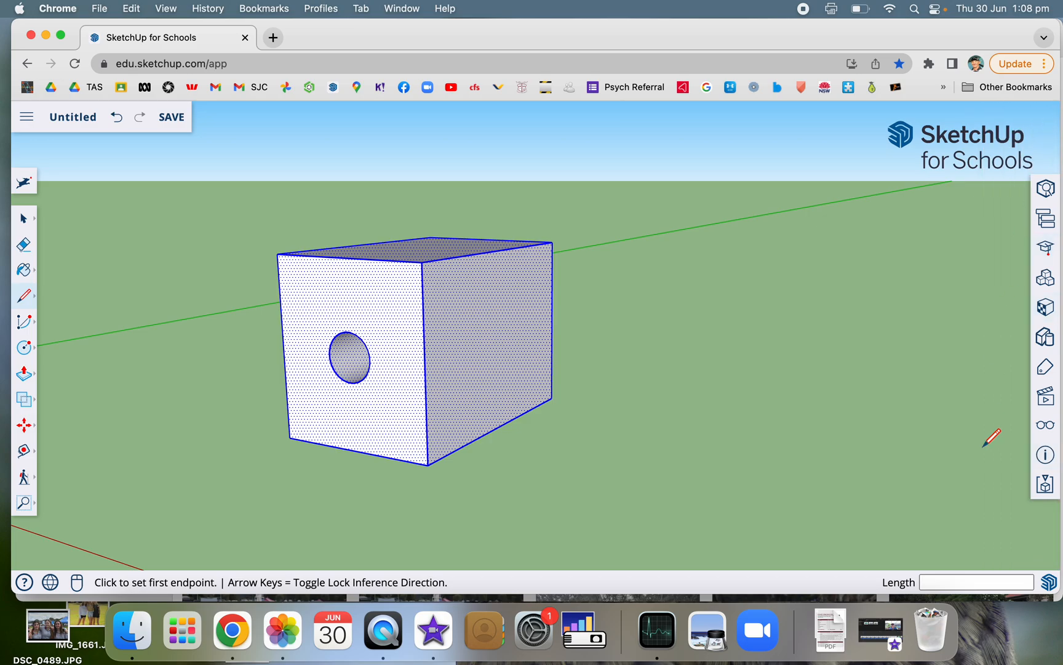
{"action": "left_click", "coordinate": [1050, 432]}
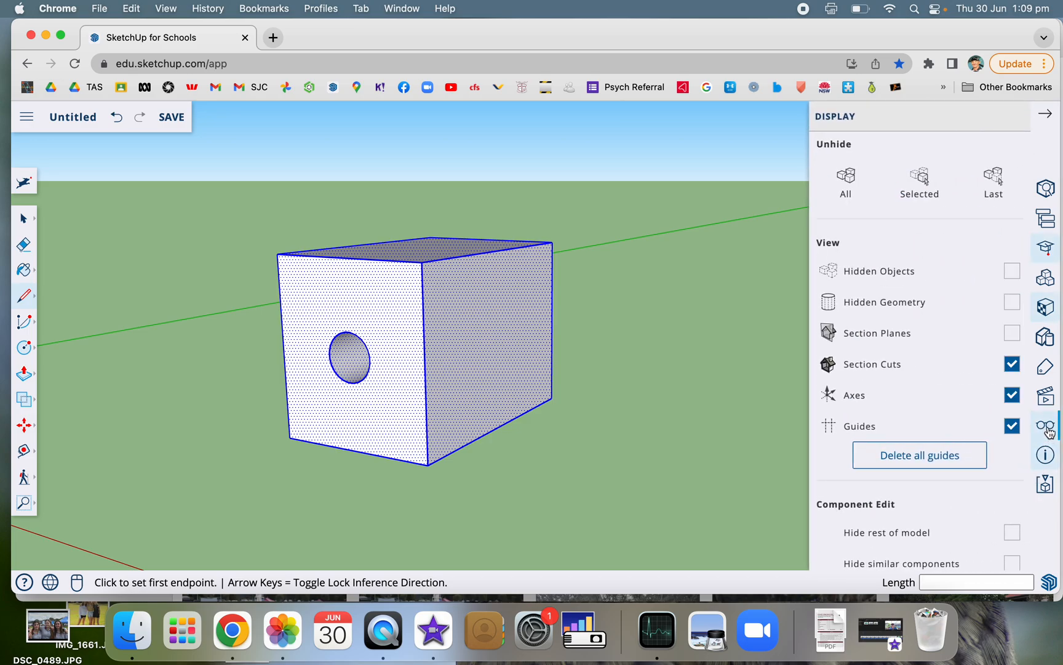
{"action": "left_click", "coordinate": [1012, 396]}
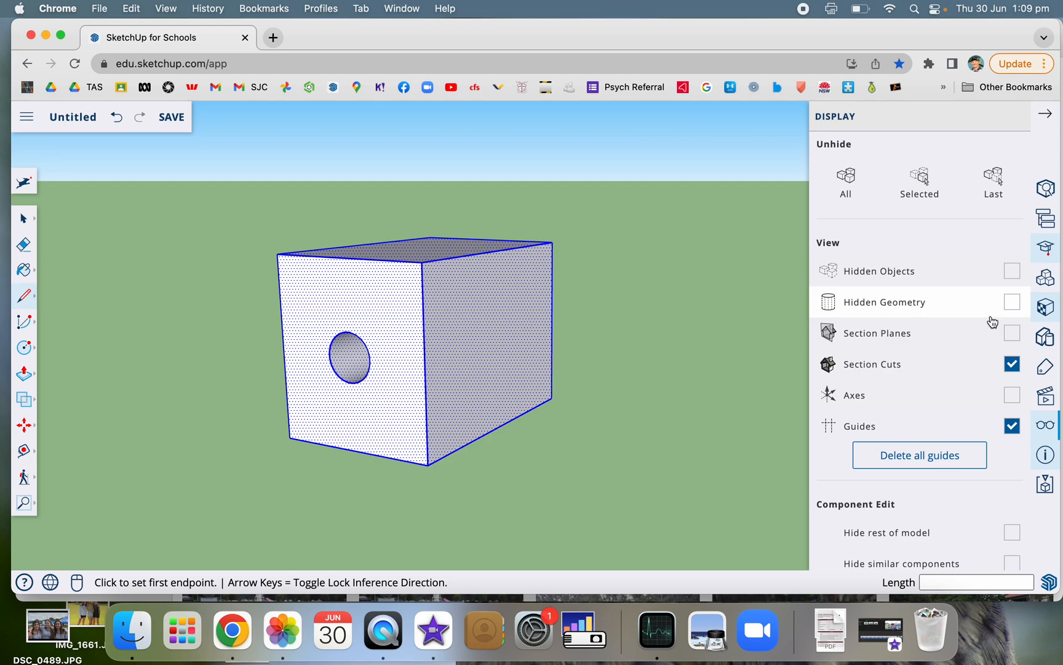
Step: View the box in the standard top, front, side and back views and switch the camera to parallel projection
{"action": "left_click", "coordinate": [1049, 401]}
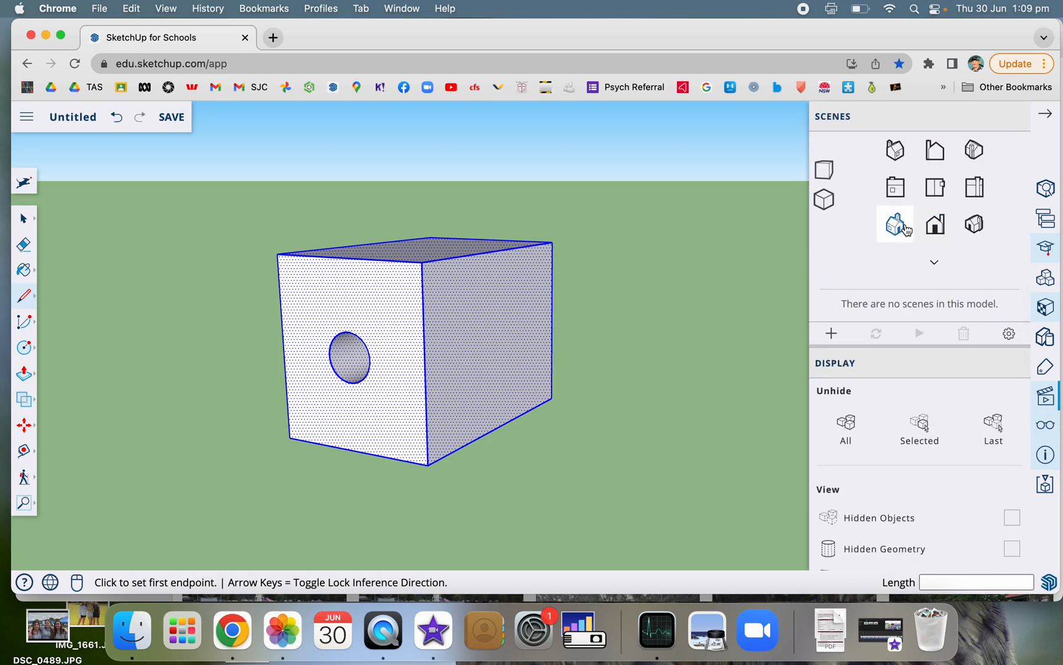
{"action": "left_click", "coordinate": [936, 190]}
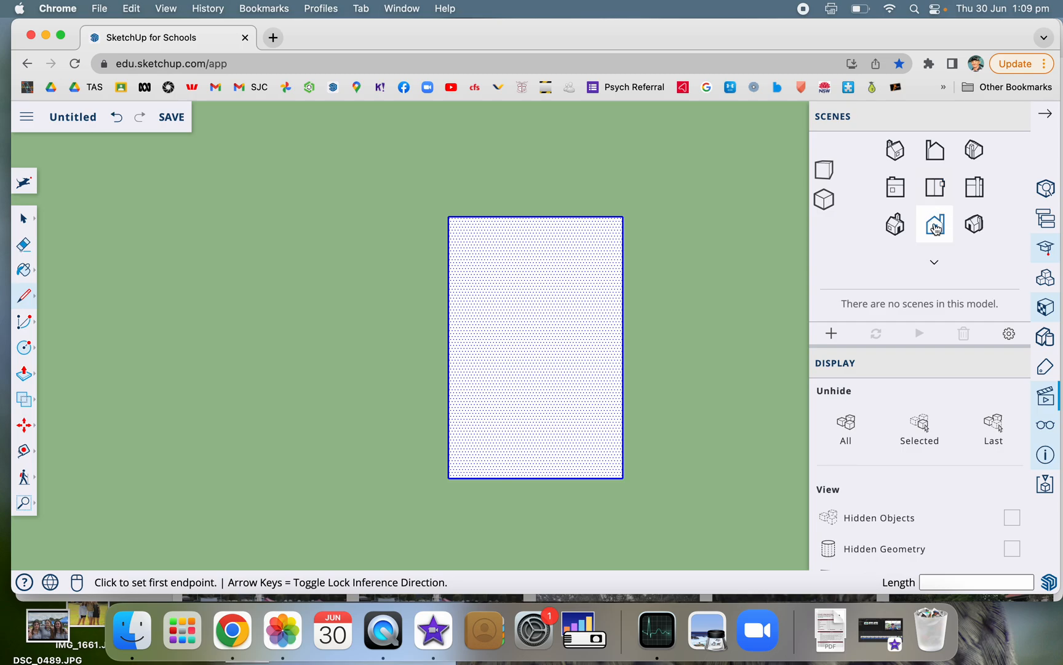
{"action": "left_click", "coordinate": [936, 228]}
{"action": "left_click", "coordinate": [896, 193]}
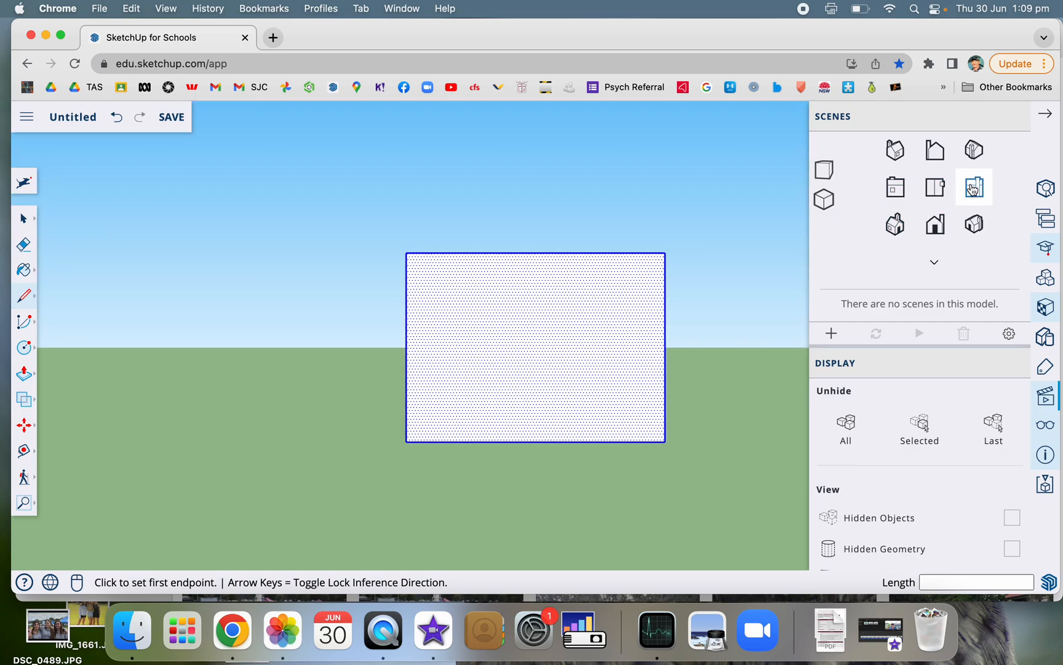
{"action": "left_click", "coordinate": [935, 149]}
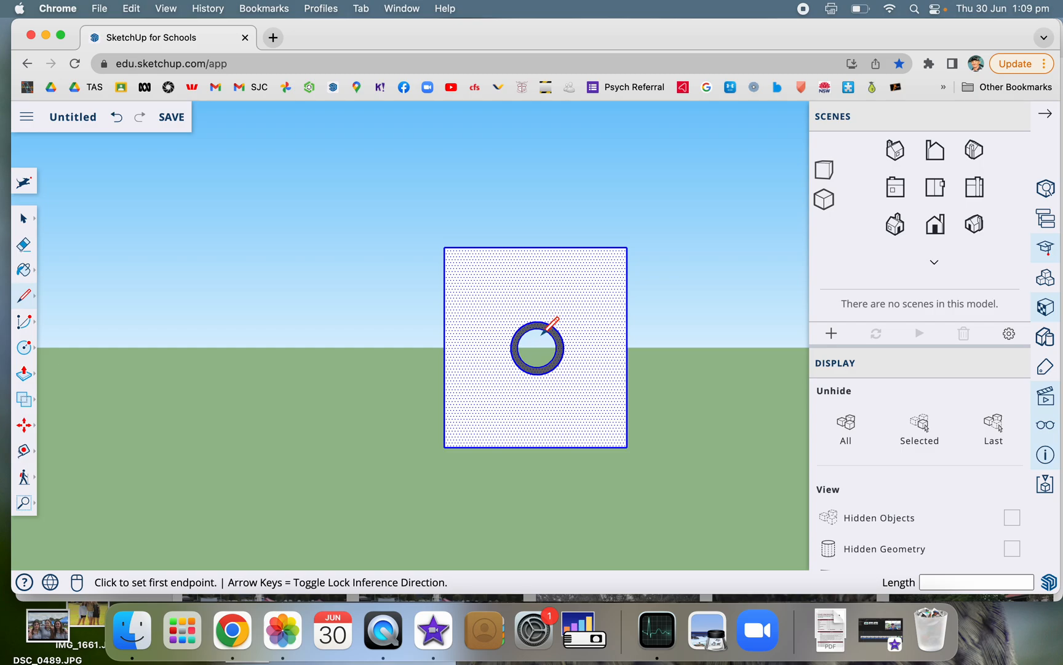
{"action": "left_click", "coordinate": [824, 200]}
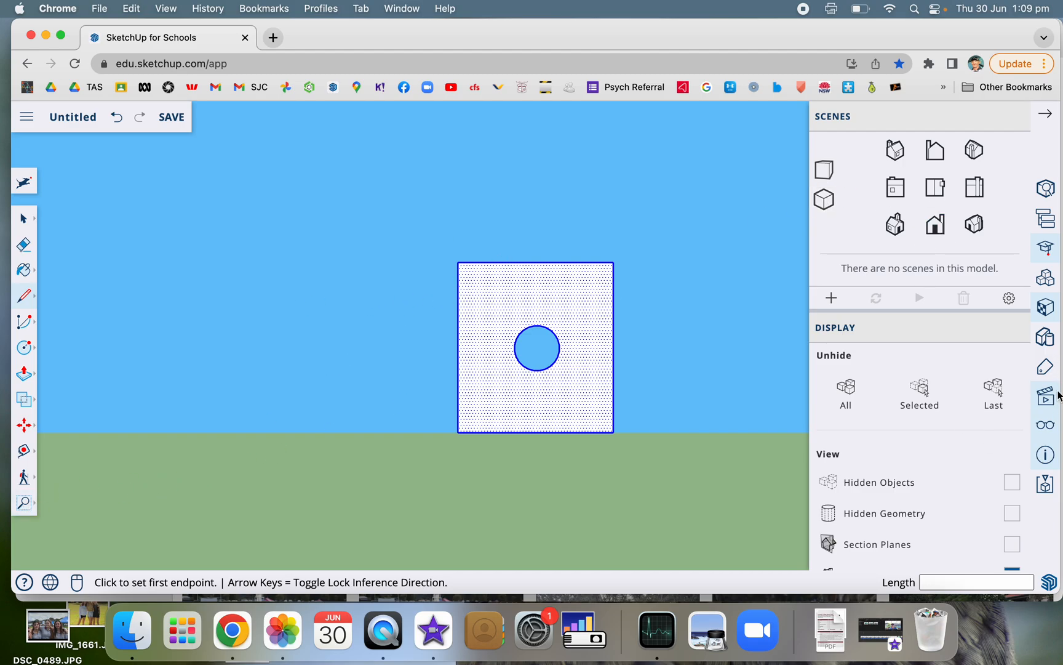
Step: Examine the tag options and the available style collections
{"action": "left_click", "coordinate": [1045, 367]}
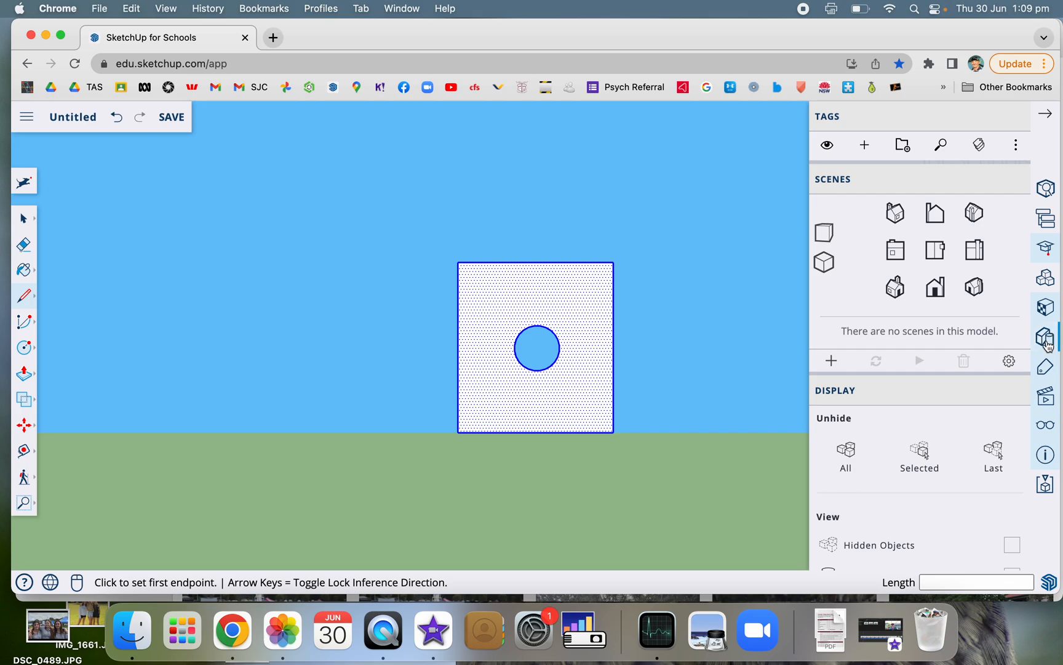
{"action": "left_click", "coordinate": [1047, 344]}
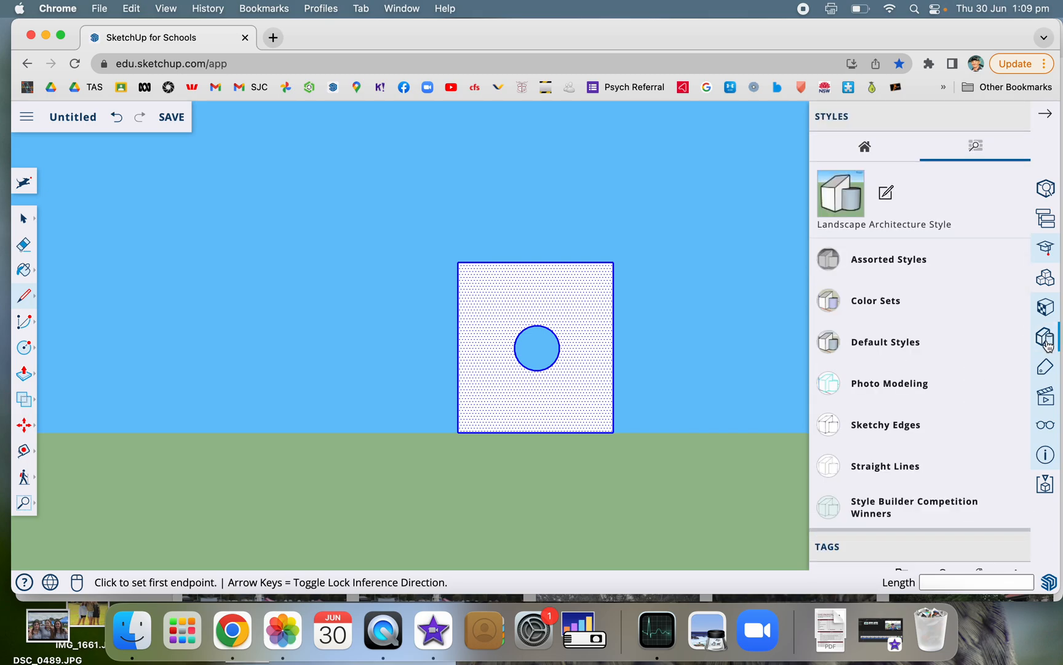
{"action": "left_click", "coordinate": [24, 505]}
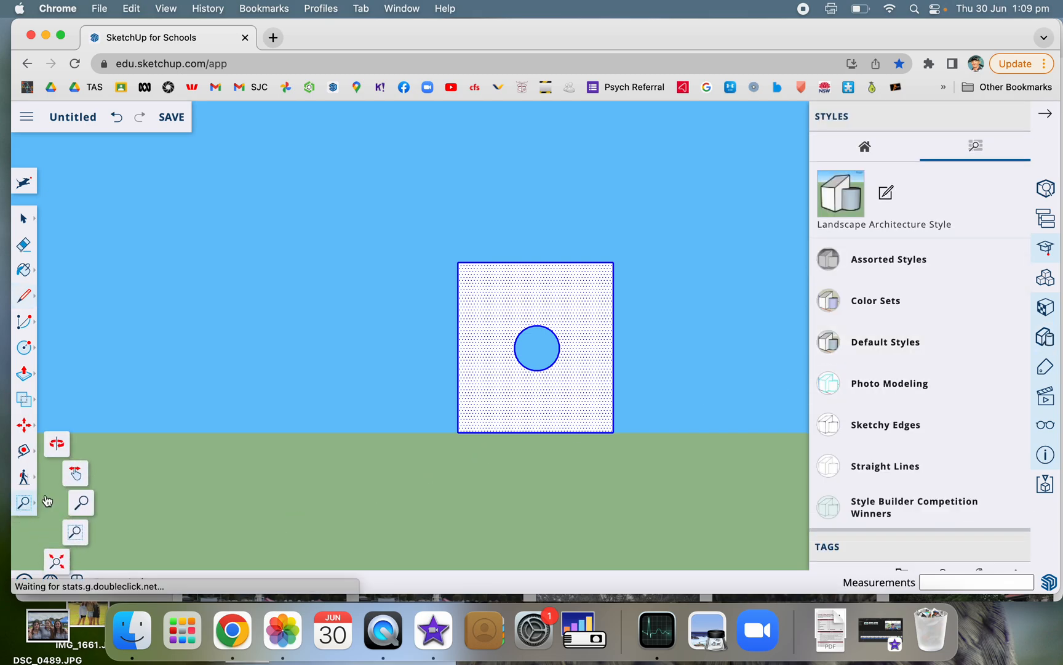
{"action": "left_click_drag", "start_coordinate": [257, 404], "coordinate": [371, 472]}
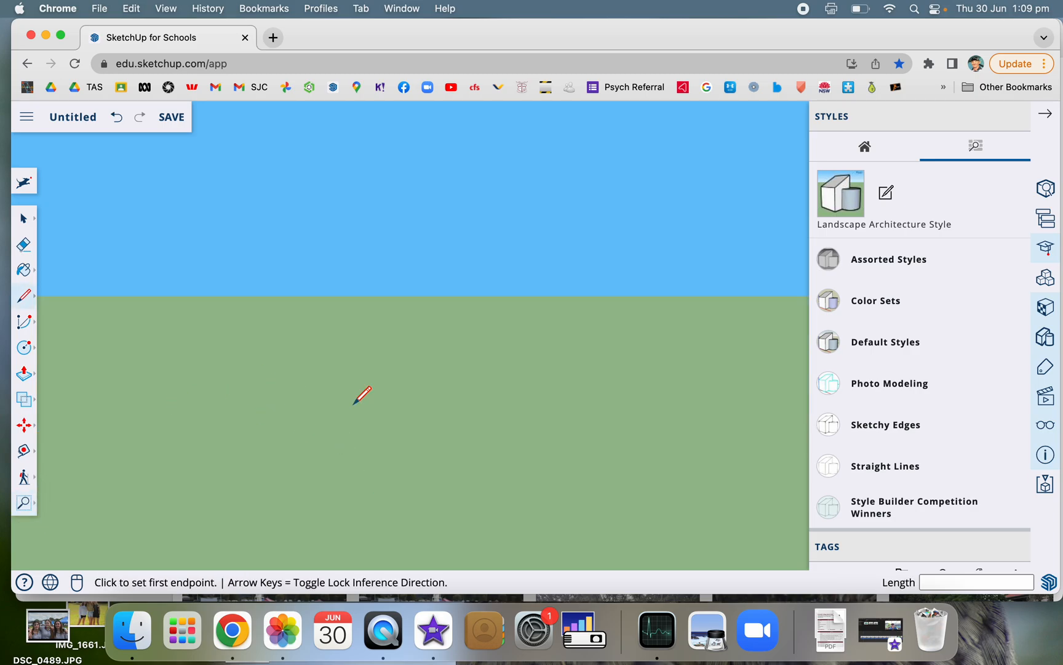
{"action": "scroll", "coordinate": [361, 394], "scroll_direction": "down", "scroll_amount": 5}
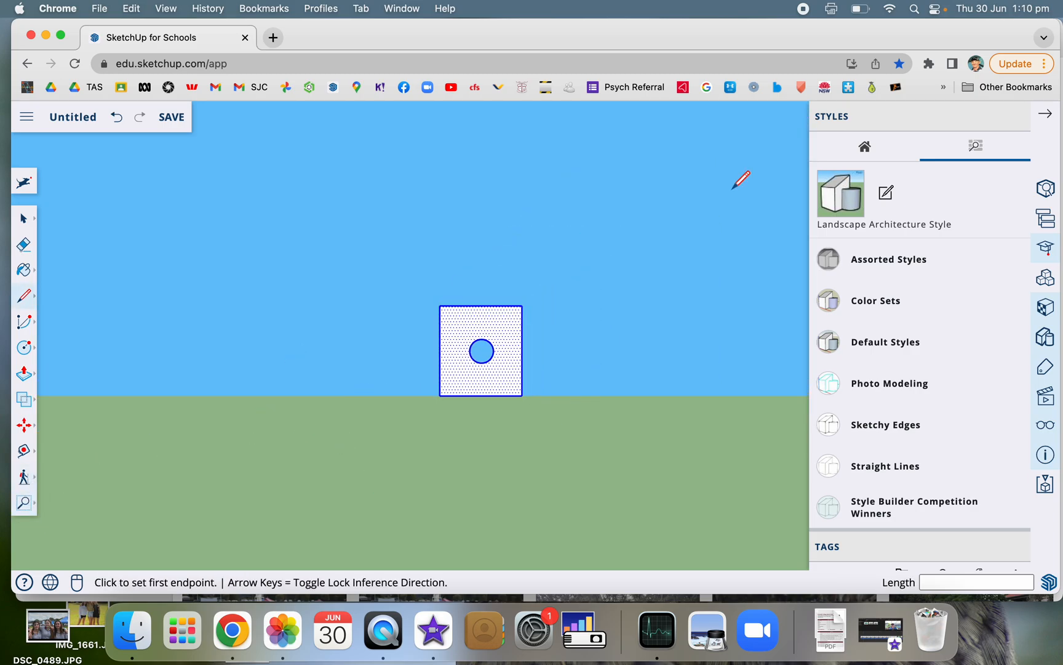
Step: Switch the camera to perspective projection and orbit to an angled view showing the box's front, top and side
{"action": "left_click", "coordinate": [1045, 398]}
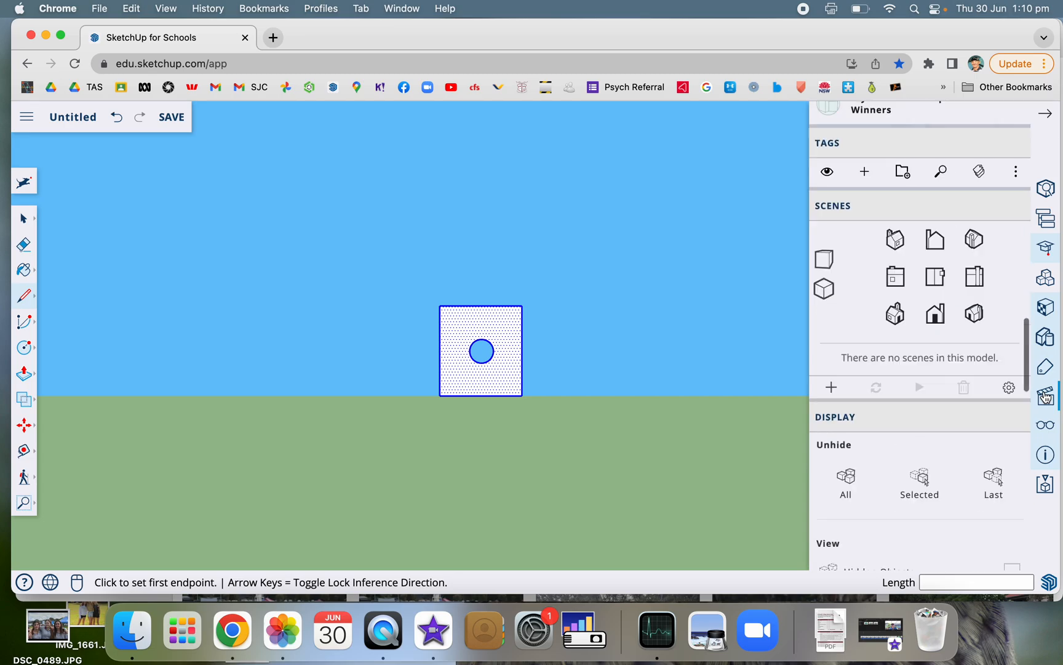
{"action": "left_click", "coordinate": [826, 171]}
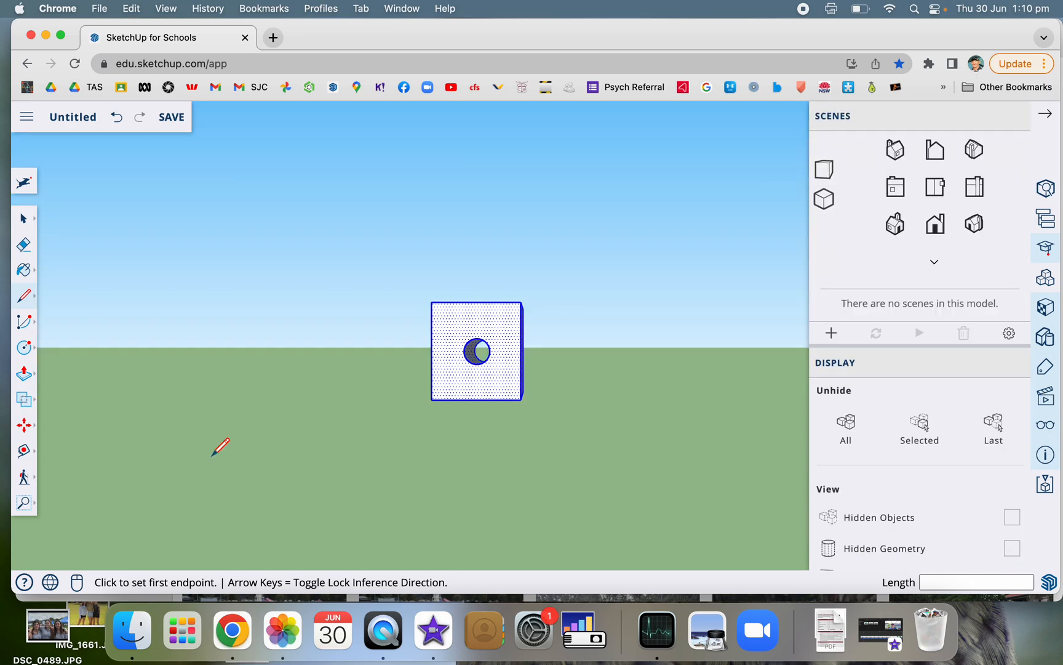
{"action": "left_click", "coordinate": [26, 504]}
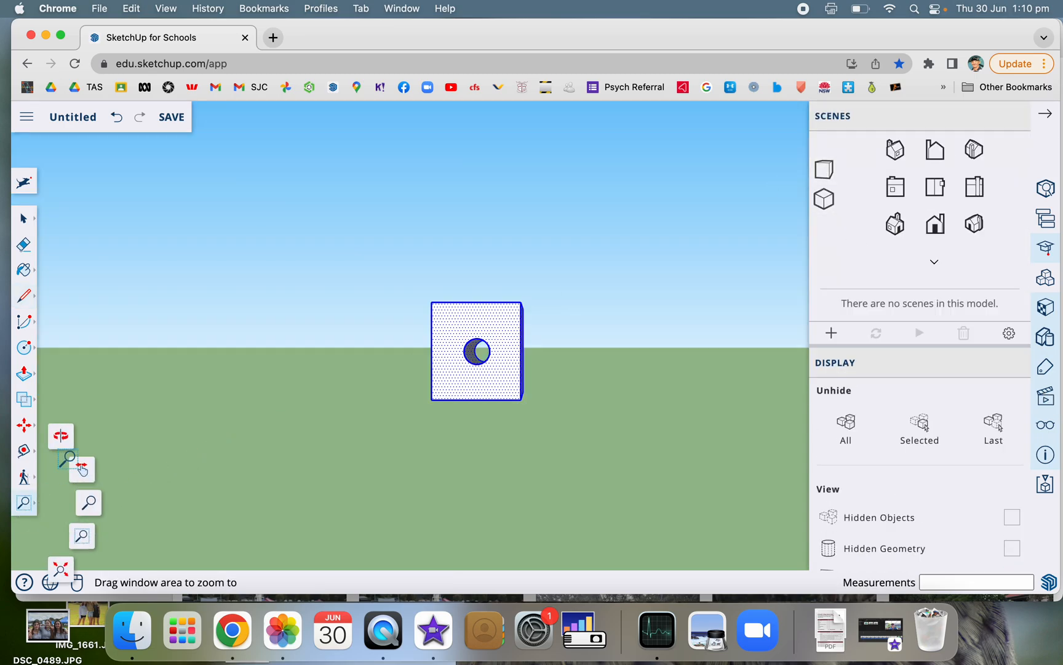
{"action": "left_click", "coordinate": [69, 428]}
{"action": "left_click_drag", "start_coordinate": [565, 363], "coordinate": [436, 431]}
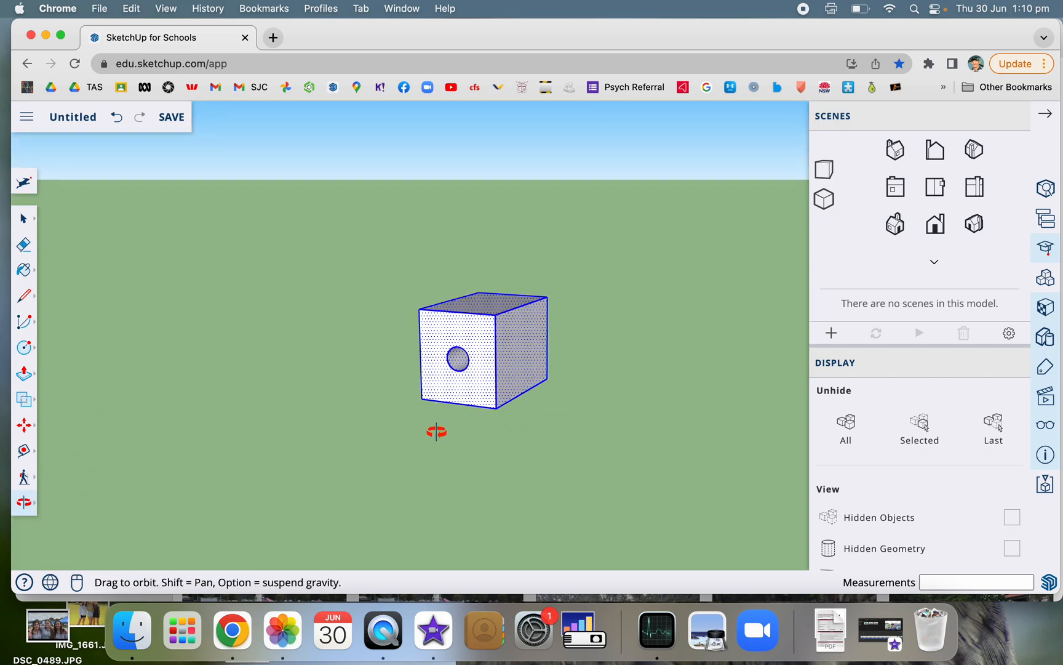
Step: Apply the X-ray style from the Default Styles collection and deselect the box
{"action": "left_click", "coordinate": [1046, 338]}
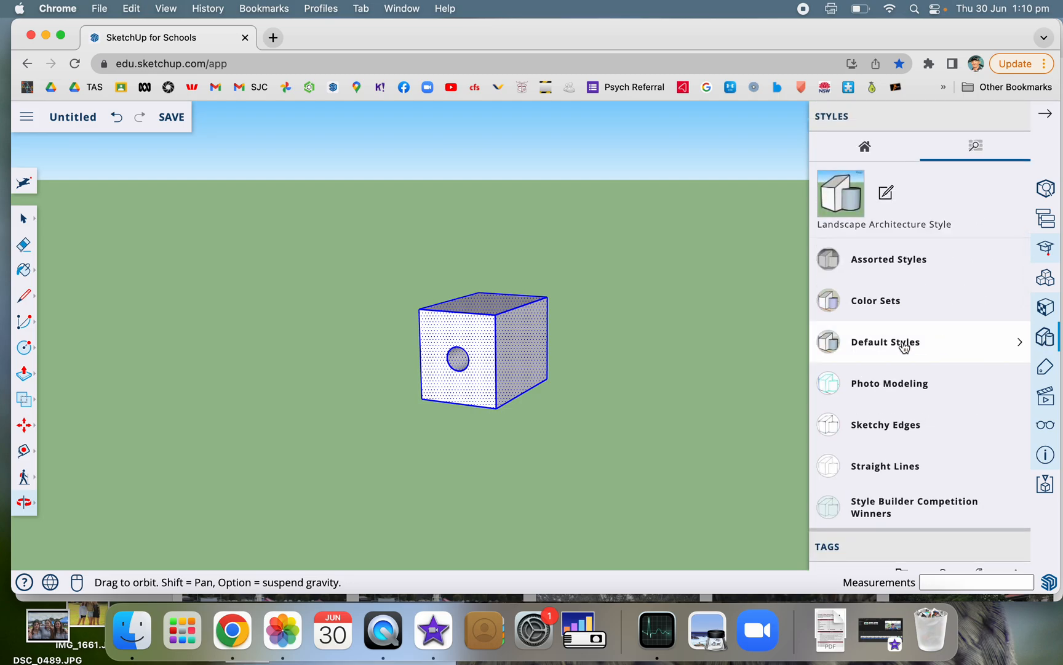
{"action": "scroll", "coordinate": [899, 402], "scroll_direction": "down", "scroll_amount": 10}
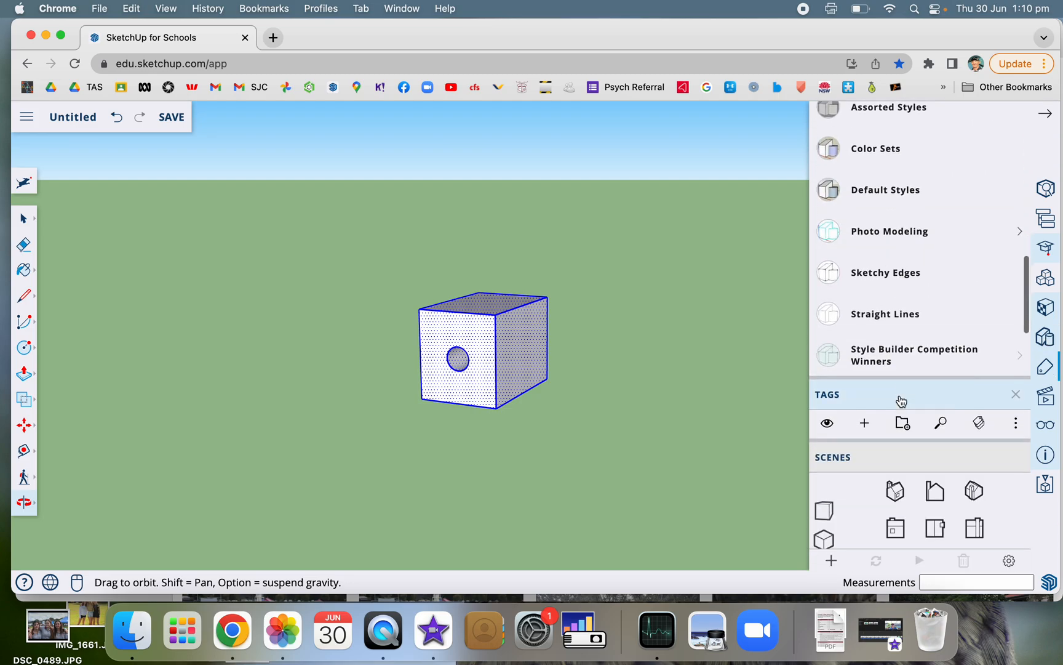
{"action": "scroll", "coordinate": [900, 403], "scroll_direction": "up", "scroll_amount": 7}
{"action": "scroll", "coordinate": [902, 401], "scroll_direction": "up", "scroll_amount": 4}
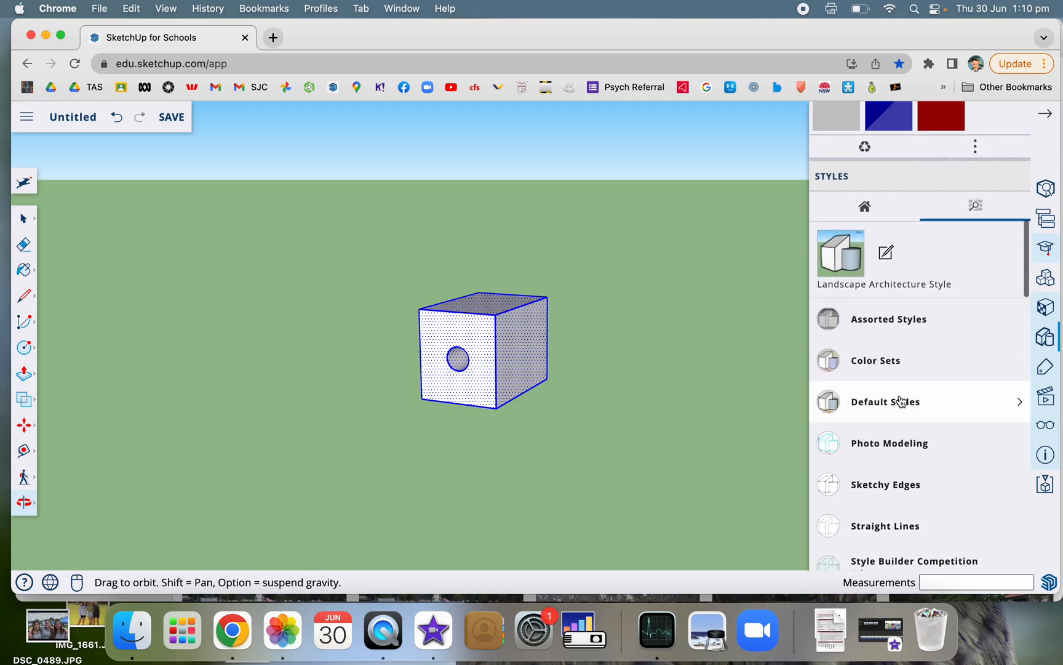
{"action": "left_click", "coordinate": [880, 404]}
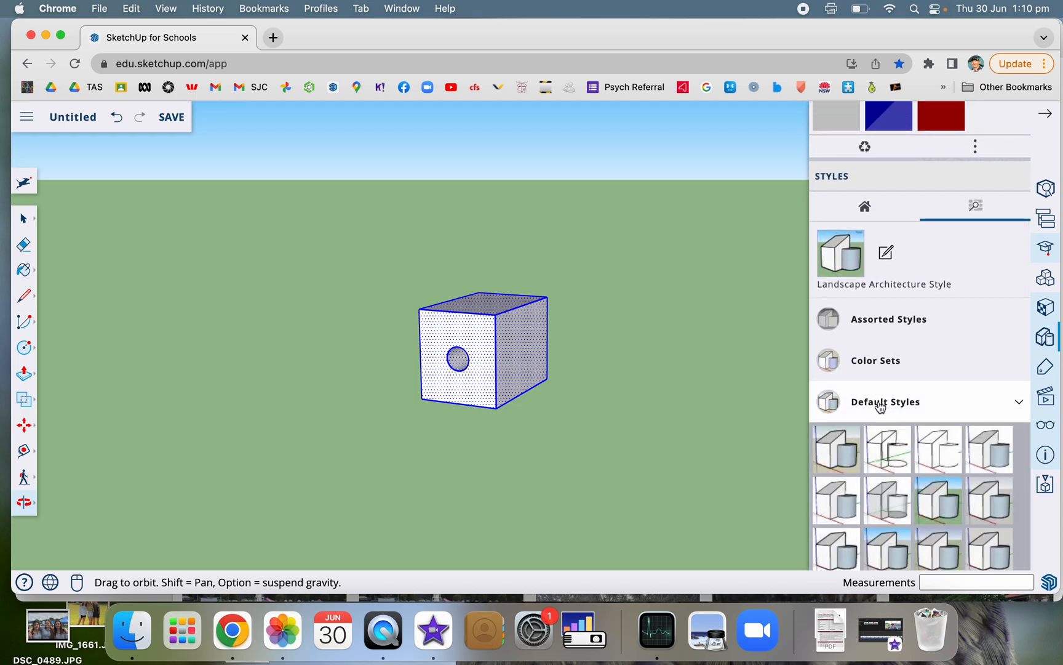
{"action": "left_click", "coordinate": [888, 508]}
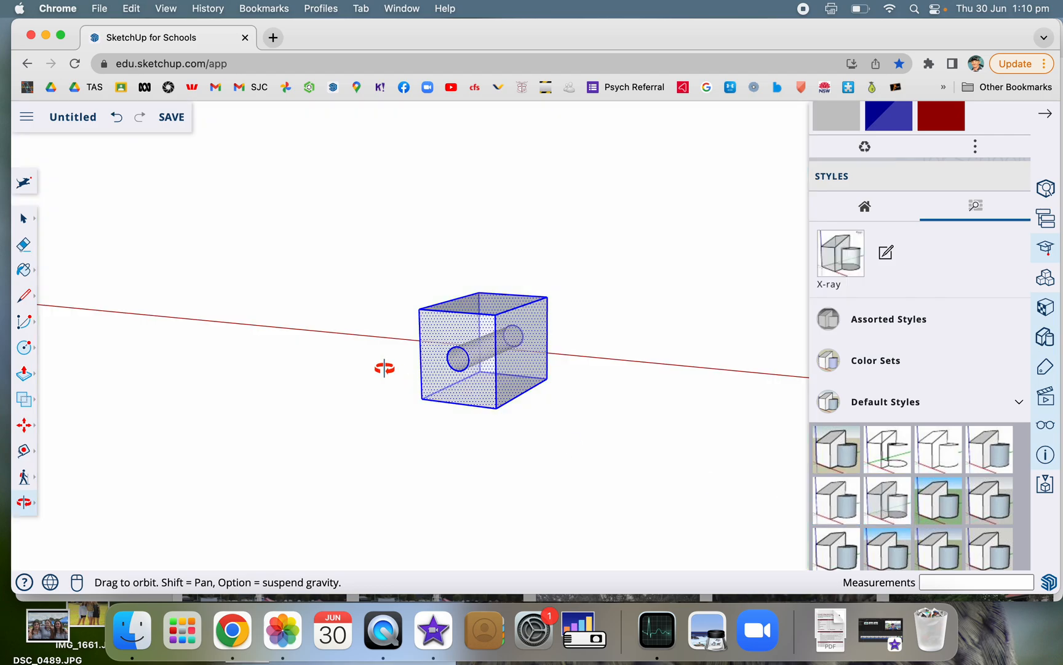
{"action": "left_click", "coordinate": [24, 219]}
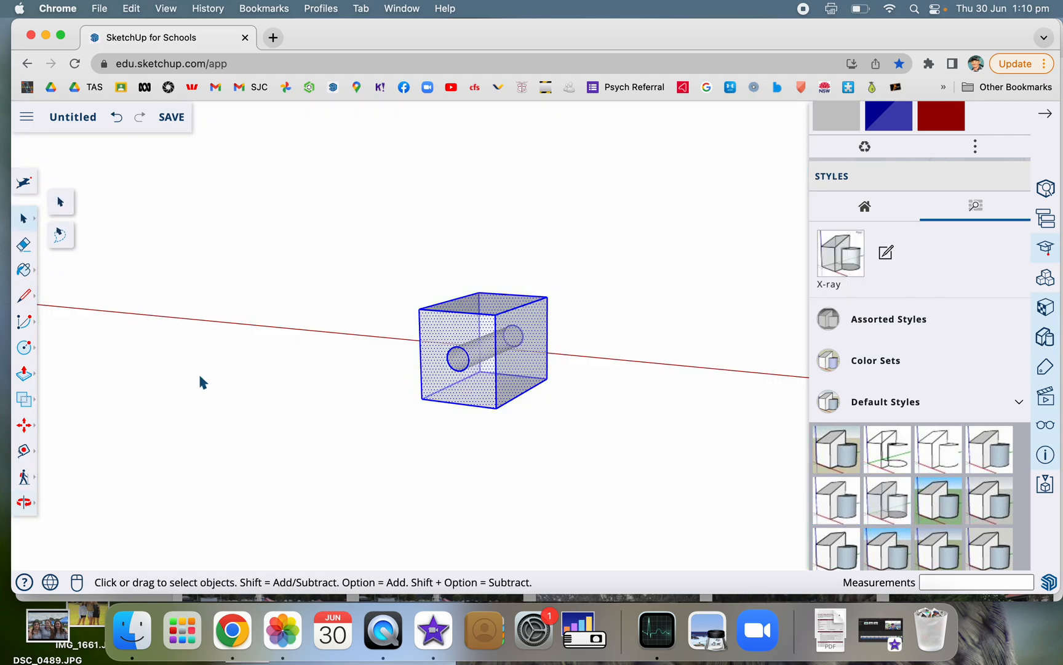
{"action": "left_click", "coordinate": [206, 380]}
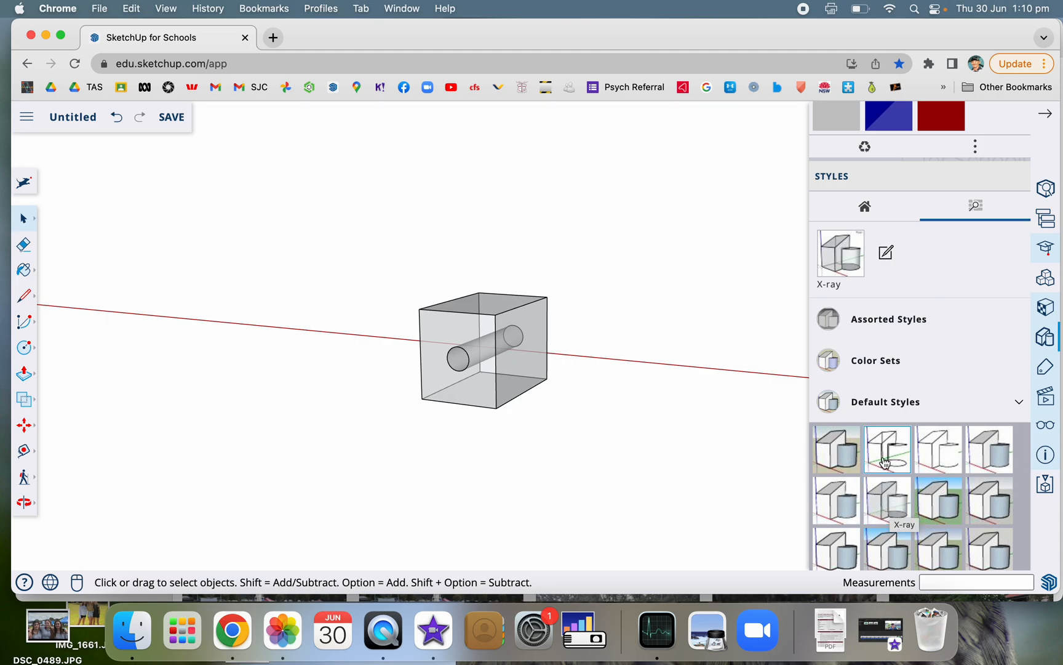
Step: Try the Landscape Architecture Style on the model and replace it with the Urban Planning Style
{"action": "scroll", "coordinate": [895, 529], "scroll_direction": "down", "scroll_amount": 3}
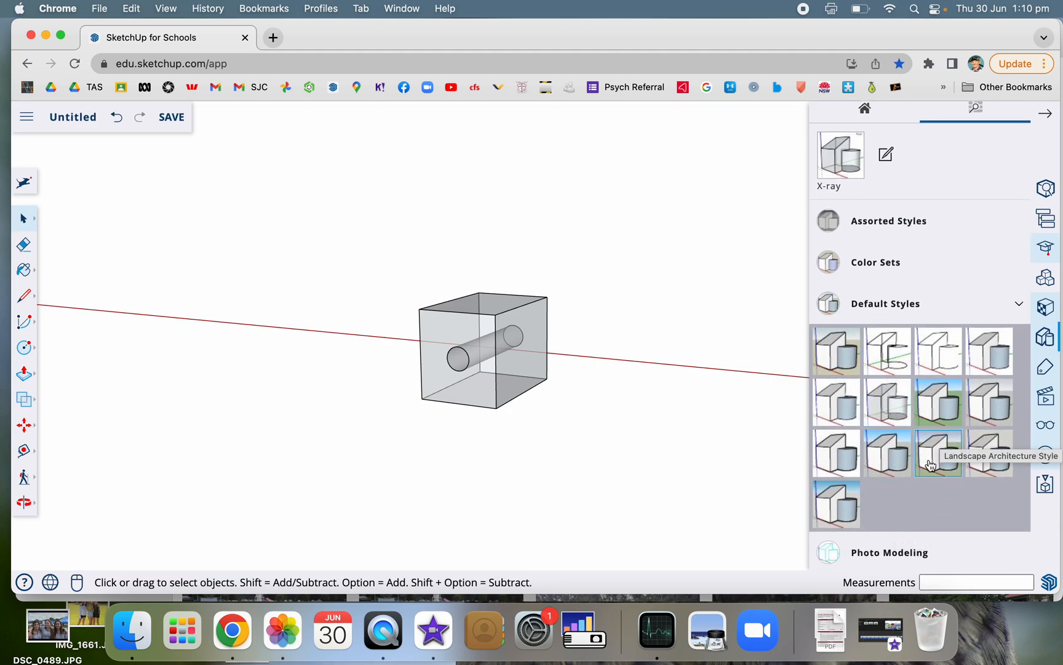
{"action": "left_click", "coordinate": [932, 455]}
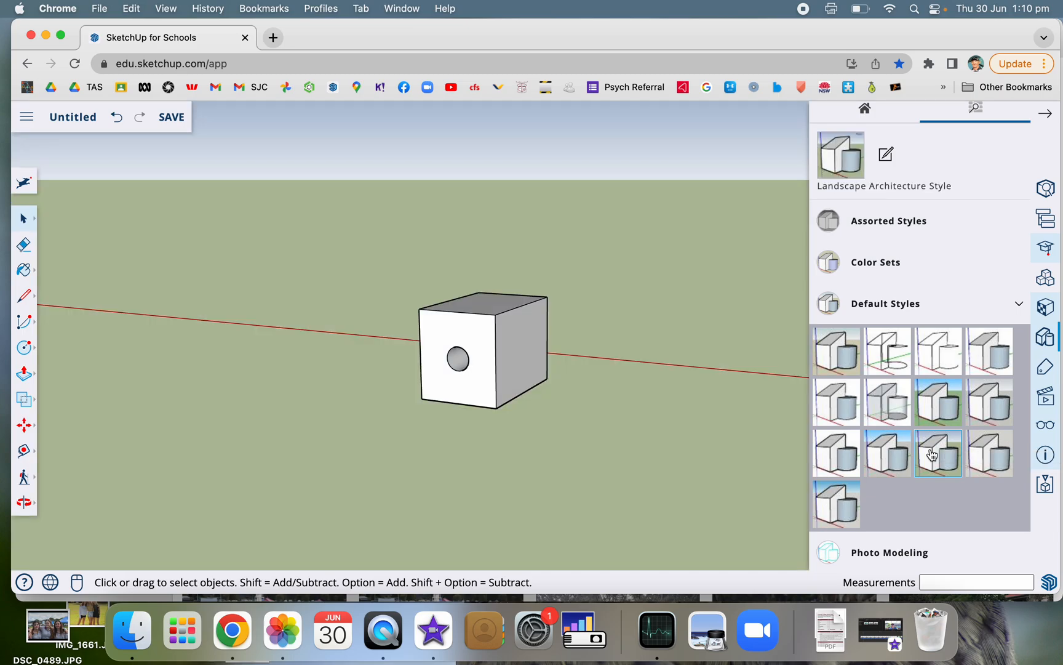
{"action": "left_click", "coordinate": [895, 455]}
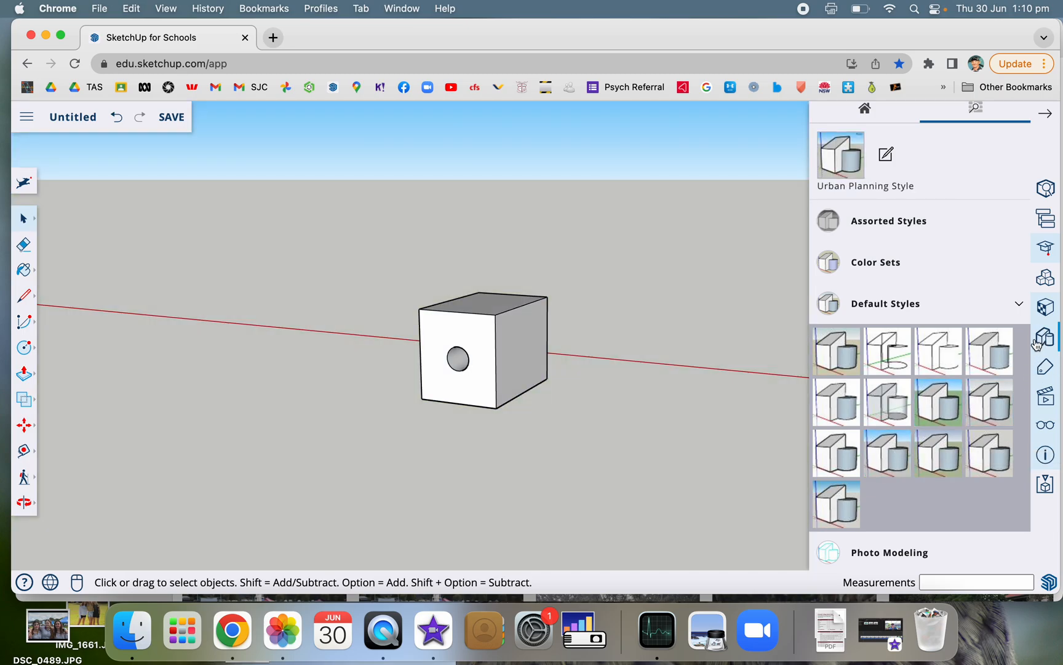
Step: Paint the box's right side face with the bright orange in-model material
{"action": "left_click", "coordinate": [1046, 307]}
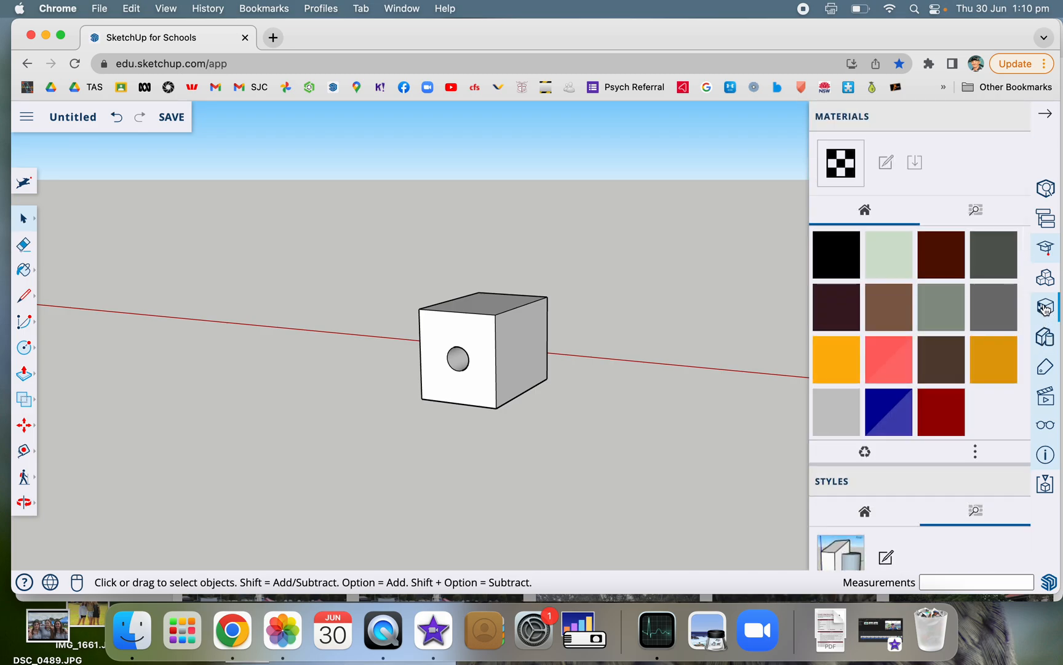
{"action": "left_click", "coordinate": [844, 353]}
{"action": "left_click", "coordinate": [547, 334]}
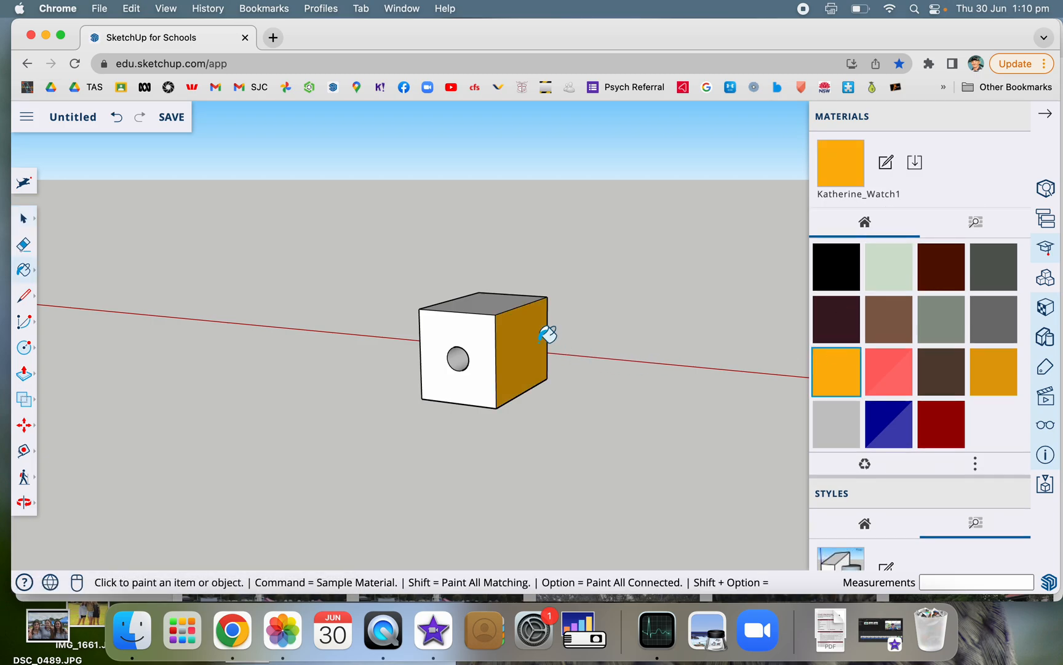
Step: Paint the box's front face with the Translucent Glass Blue material from the Glass and Mirrors collection
{"action": "left_click", "coordinate": [975, 222]}
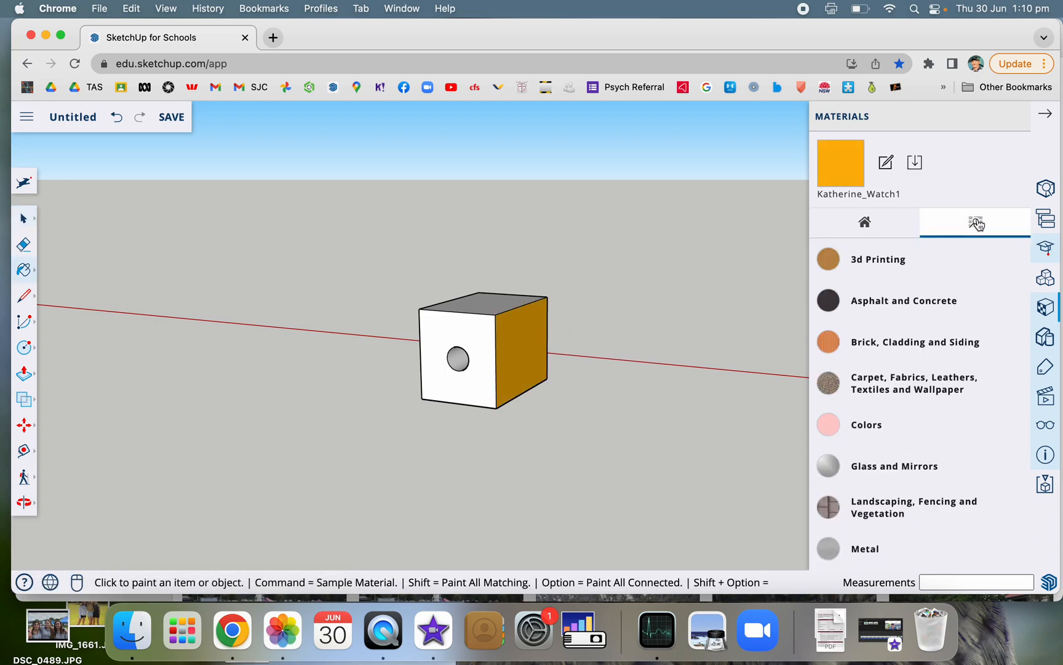
{"action": "scroll", "coordinate": [911, 375], "scroll_direction": "down", "scroll_amount": 5}
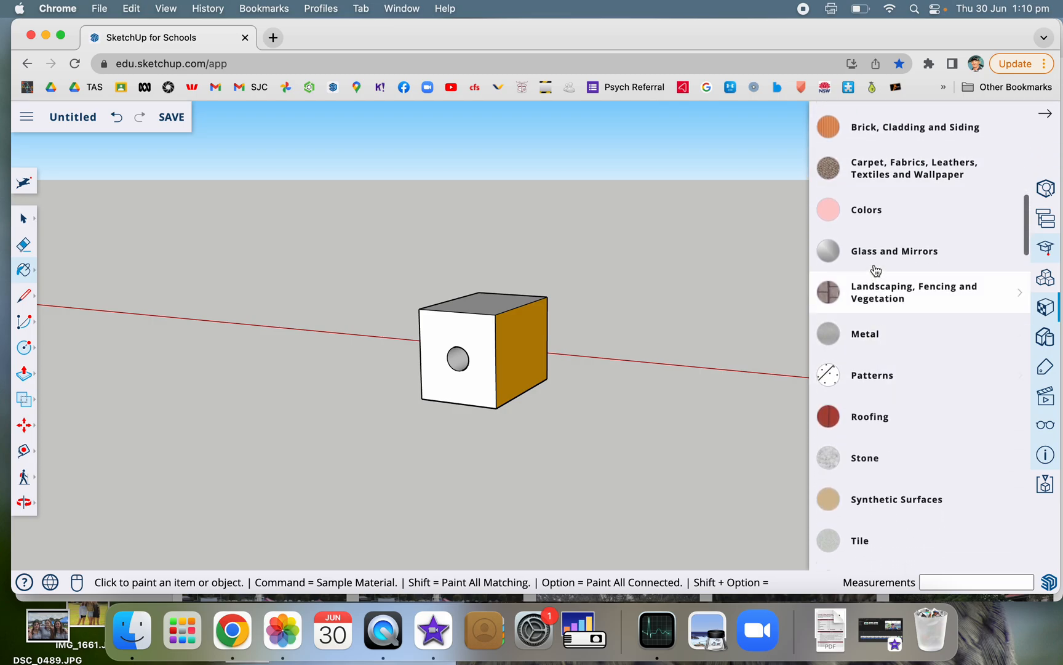
{"action": "left_click", "coordinate": [873, 251]}
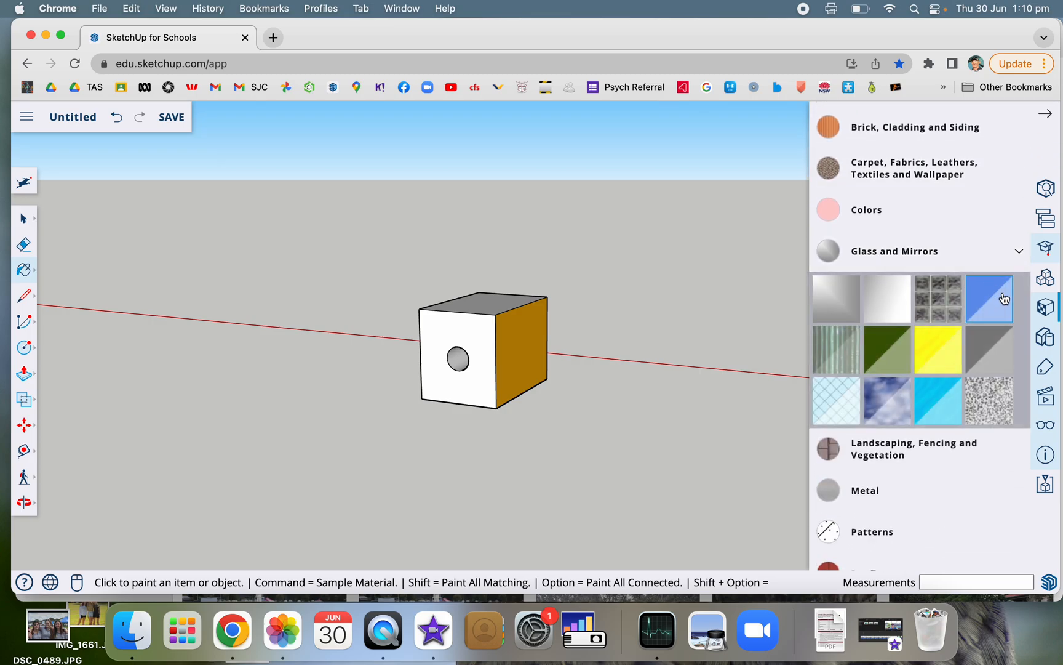
{"action": "left_click", "coordinate": [460, 330]}
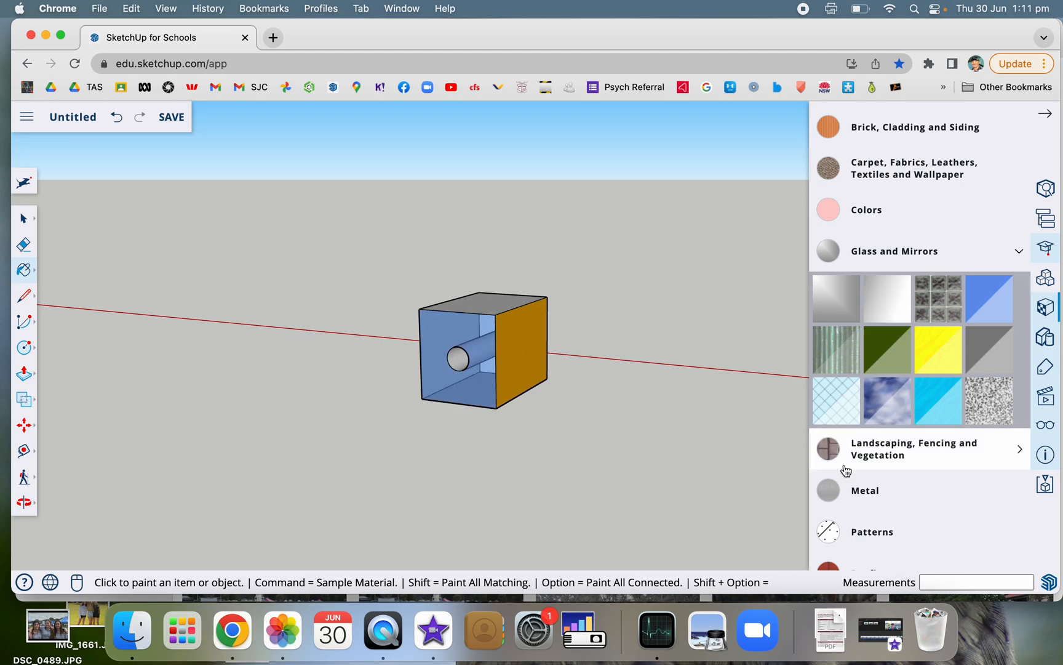
Step: Look through the other material collections available in the materials library, down to Wood
{"action": "scroll", "coordinate": [844, 471], "scroll_direction": "down", "scroll_amount": 10}
{"action": "scroll", "coordinate": [844, 471], "scroll_direction": "up", "scroll_amount": 5}
{"action": "scroll", "coordinate": [845, 467], "scroll_direction": "up", "scroll_amount": 5}
{"action": "scroll", "coordinate": [844, 468], "scroll_direction": "down", "scroll_amount": 6}
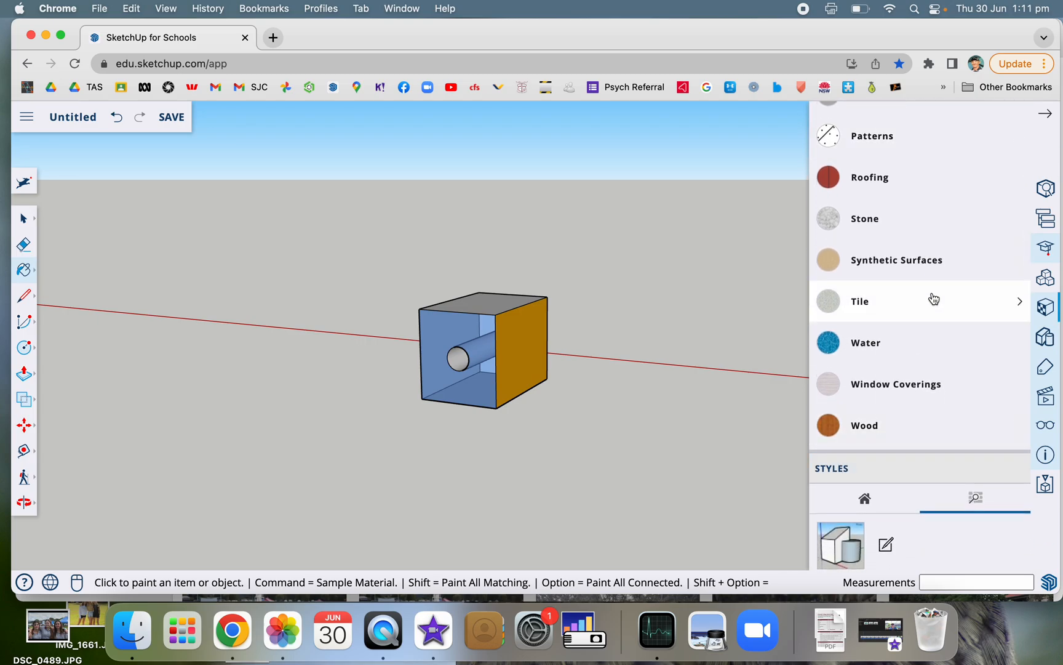
{"action": "scroll", "coordinate": [933, 299], "scroll_direction": "up", "scroll_amount": 5}
{"action": "scroll", "coordinate": [934, 299], "scroll_direction": "up", "scroll_amount": 8}
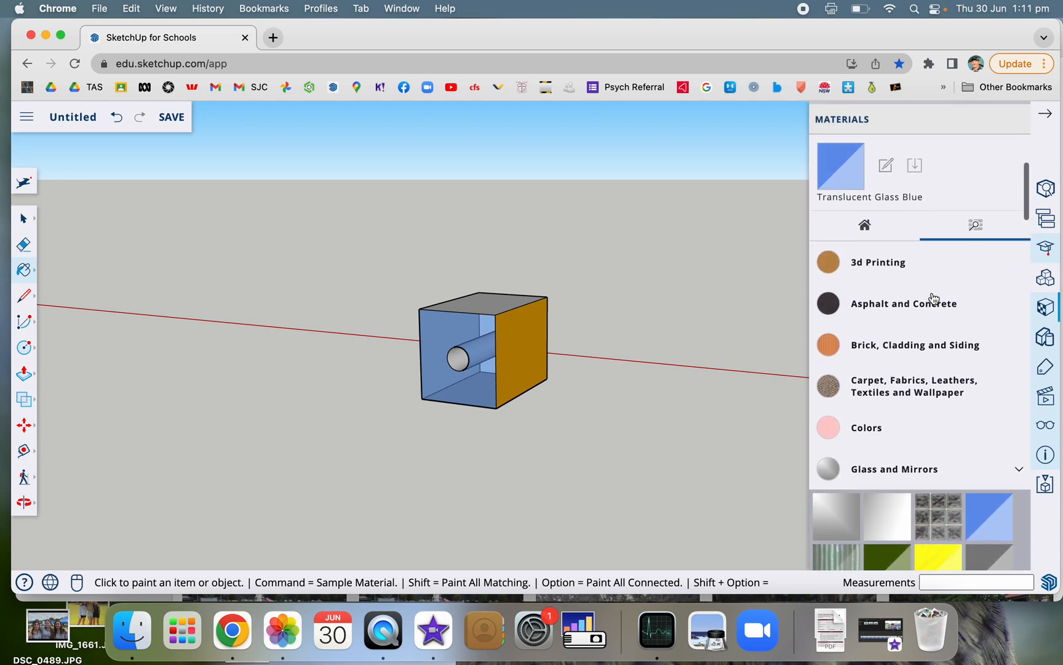
Step: Show the Components browser with its 3D Warehouse search, close the Instructor, and collapse all the side panels
{"action": "left_click", "coordinate": [1049, 277]}
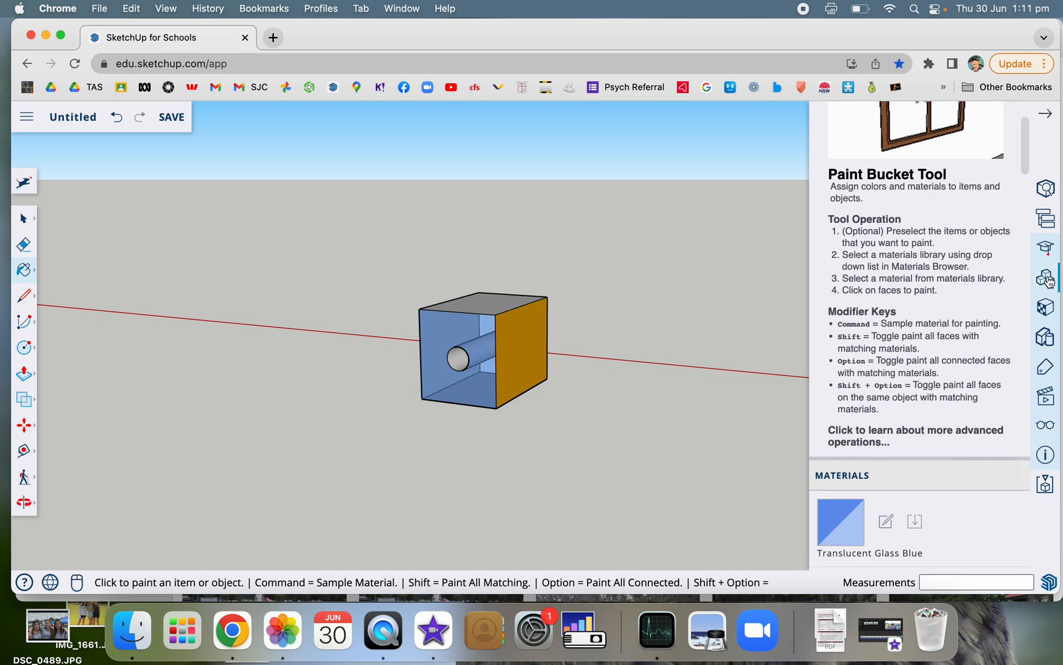
{"action": "left_click", "coordinate": [1048, 250]}
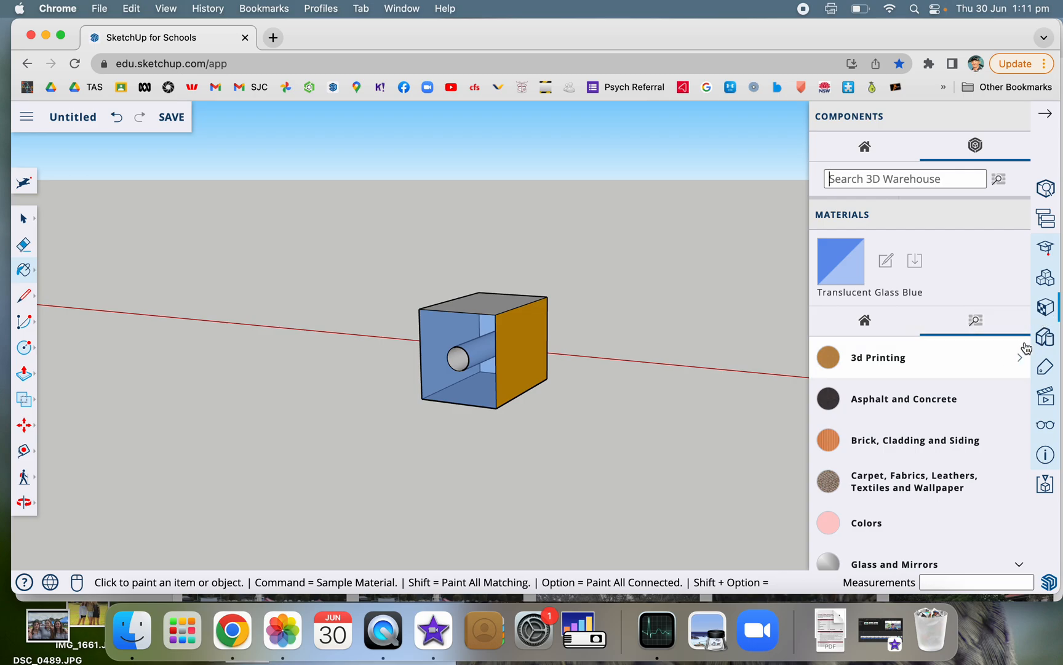
{"action": "left_click", "coordinate": [1050, 116]}
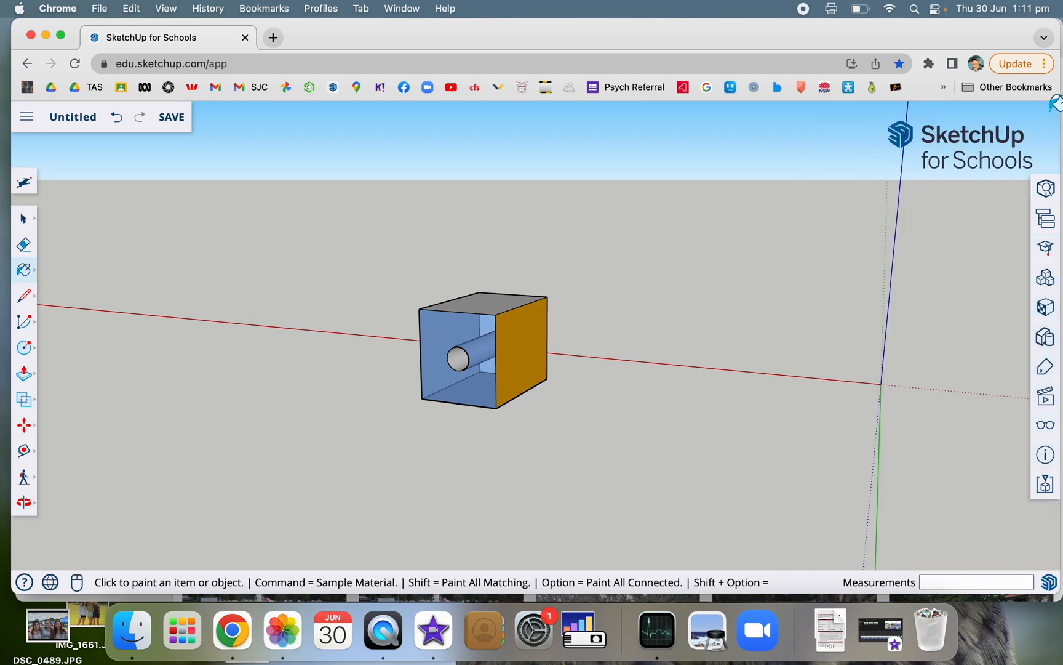